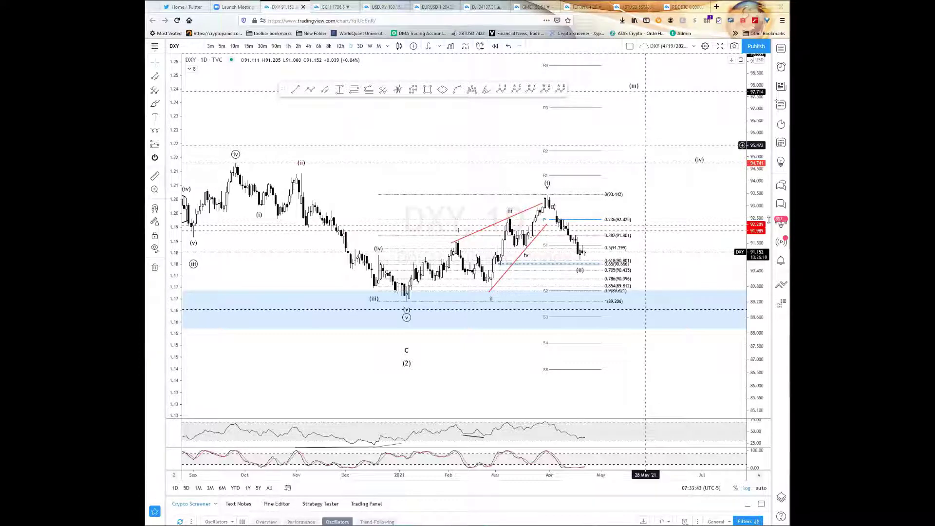
Zoom and pan the DXY chart to centre the long-term count and 2021 wave structure
{"action": "scroll", "coordinate": [678, 247], "scroll_direction": "down", "scroll_amount": 2}
{"action": "scroll", "coordinate": [677, 247], "scroll_direction": "down", "scroll_amount": 2}
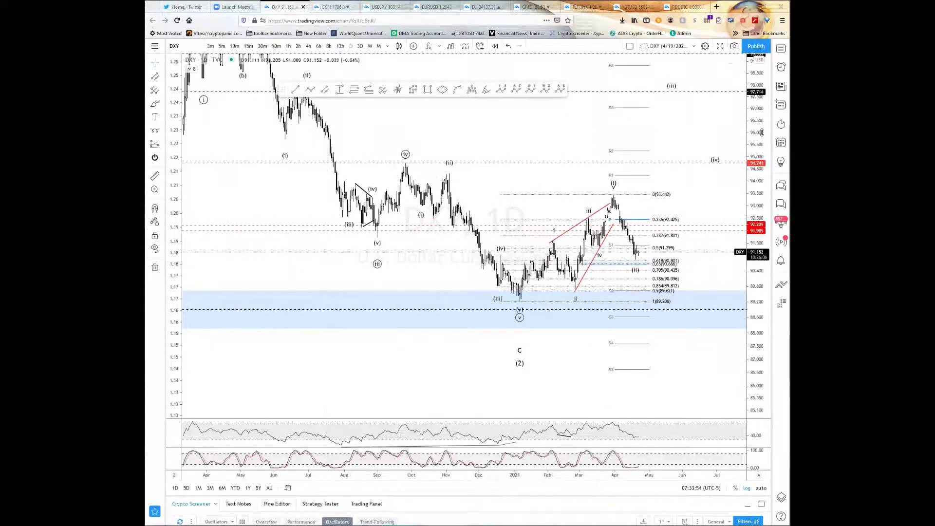
{"action": "scroll", "coordinate": [464, 142], "scroll_direction": "down", "scroll_amount": 5}
{"action": "scroll", "coordinate": [423, 130], "scroll_direction": "down", "scroll_amount": 3}
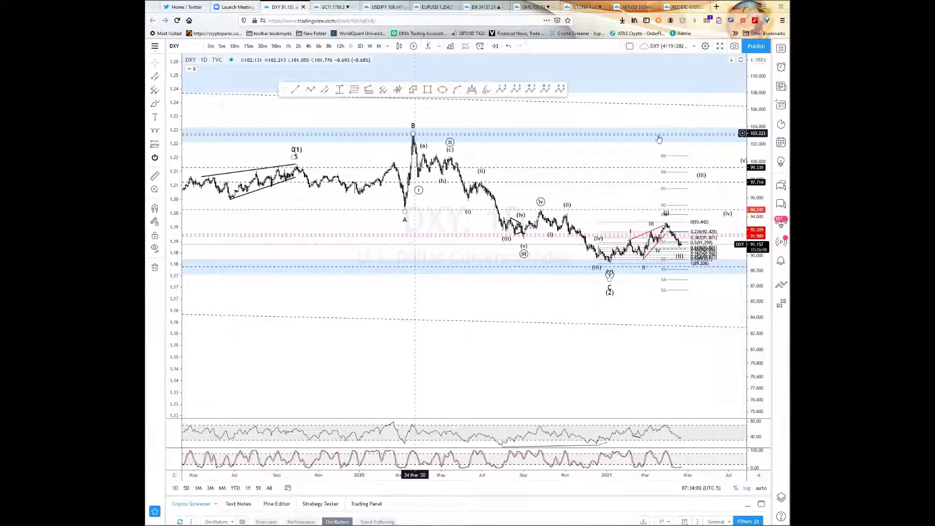
{"action": "left_click_drag", "start_coordinate": [658, 119], "coordinate": [614, 141]}
{"action": "scroll", "coordinate": [615, 142], "scroll_direction": "up", "scroll_amount": 2}
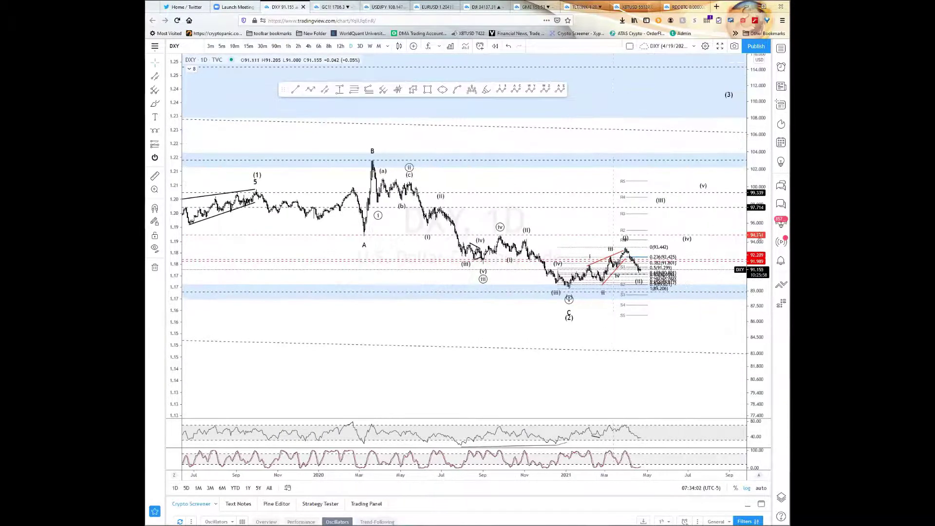
{"action": "scroll", "coordinate": [572, 204], "scroll_direction": "up", "scroll_amount": 2}
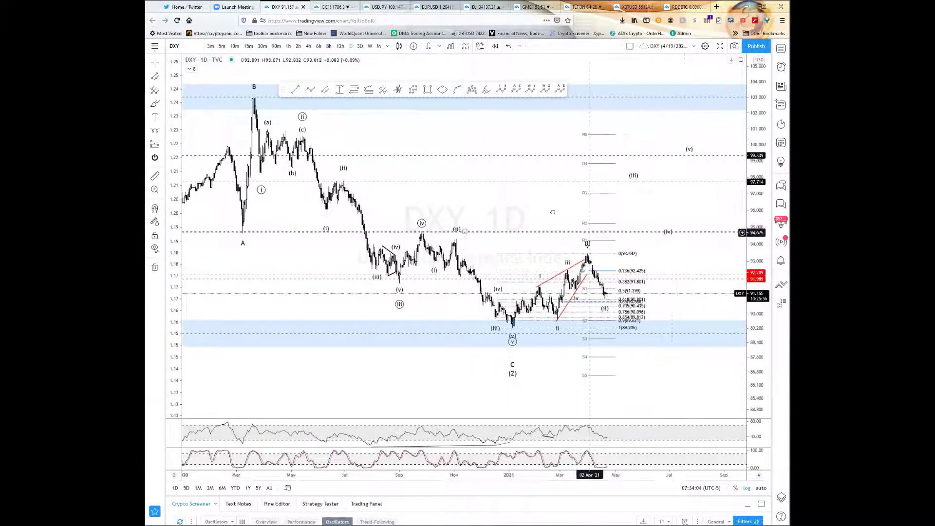
{"action": "scroll", "coordinate": [576, 203], "scroll_direction": "up", "scroll_amount": 2}
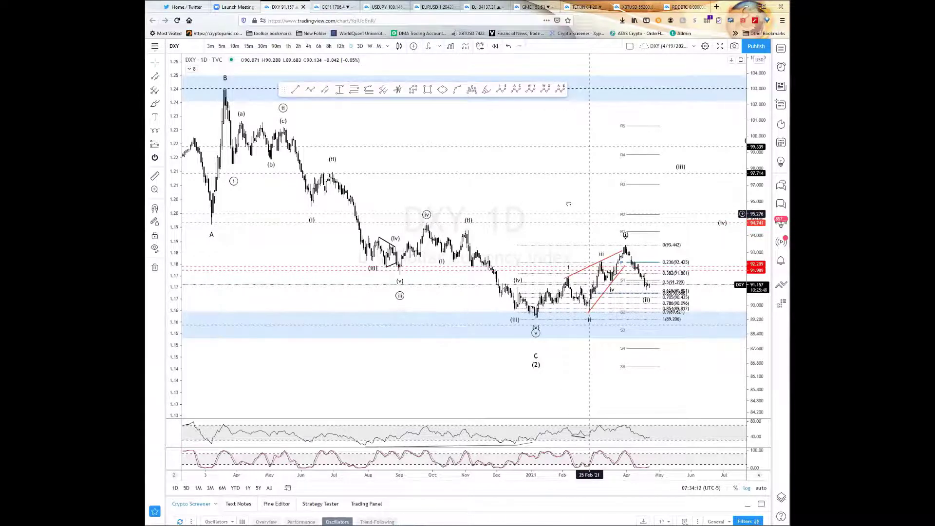
{"action": "left_click_drag", "start_coordinate": [652, 335], "coordinate": [632, 324]}
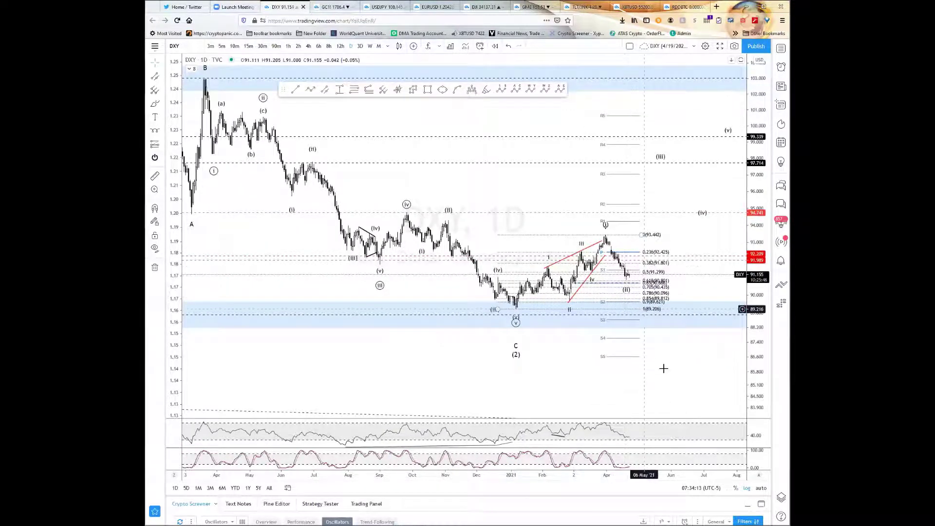
{"action": "scroll", "coordinate": [664, 367], "scroll_direction": "up", "scroll_amount": 5}
{"action": "scroll", "coordinate": [664, 328], "scroll_direction": "up", "scroll_amount": 5}
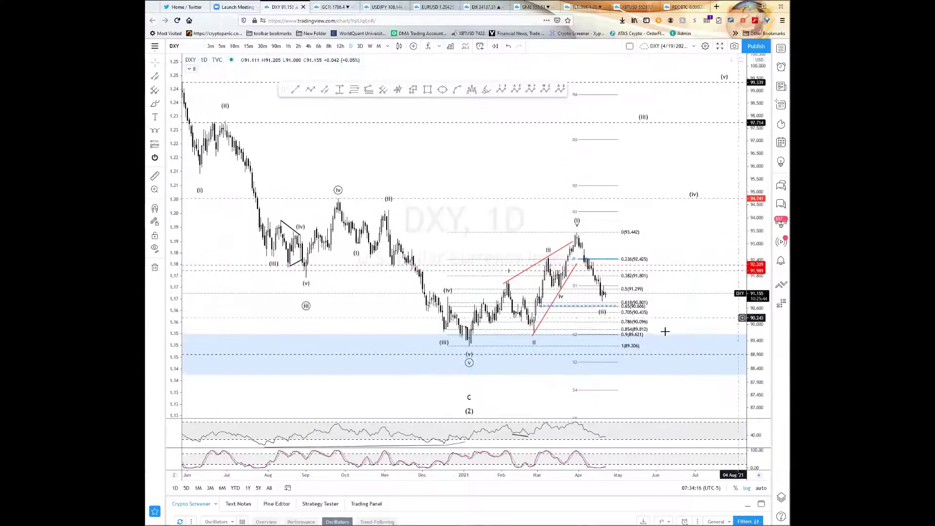
Bring the September-to-April DXY waves into view and inspect the Elliott wave drawing's points
{"action": "left_click_drag", "start_coordinate": [427, 303], "coordinate": [502, 277]}
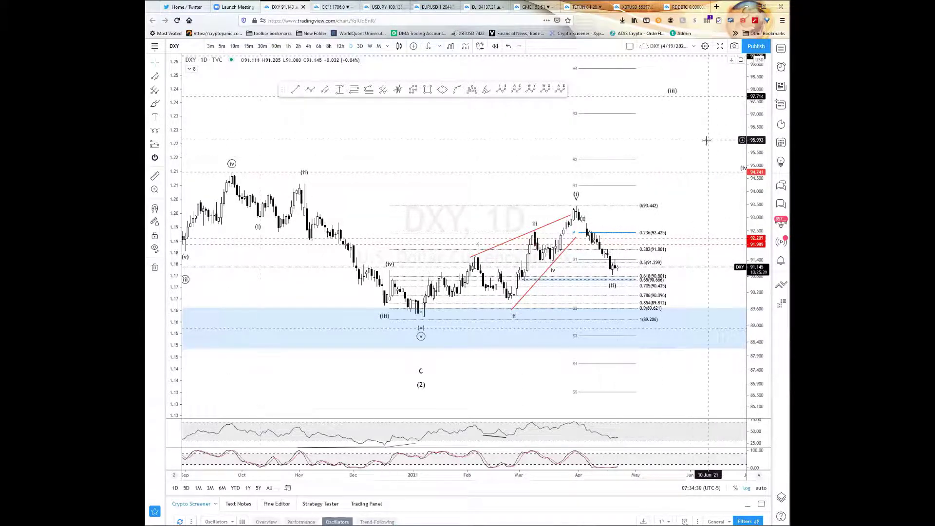
{"action": "scroll", "coordinate": [656, 152], "scroll_direction": "right", "scroll_amount": 5}
{"action": "scroll", "coordinate": [664, 223], "scroll_direction": "right", "scroll_amount": 2}
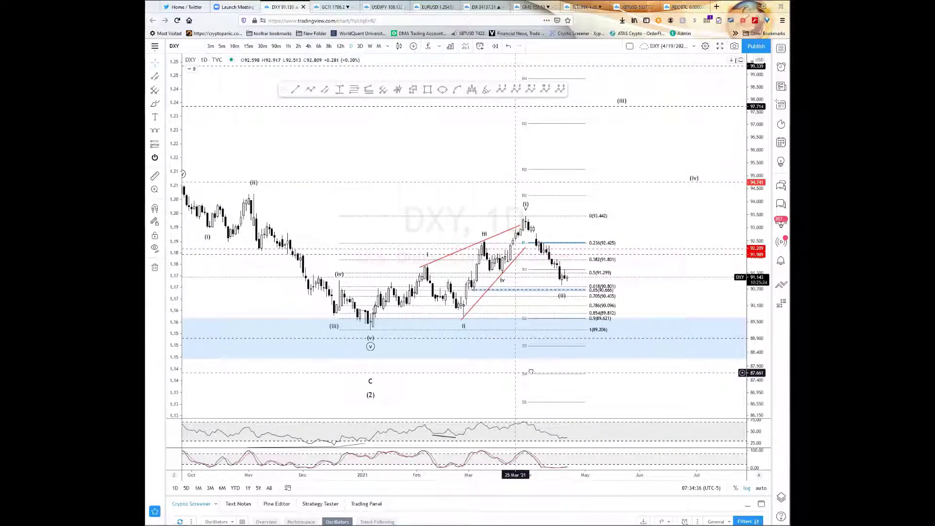
{"action": "scroll", "coordinate": [535, 370], "scroll_direction": "left", "scroll_amount": 2}
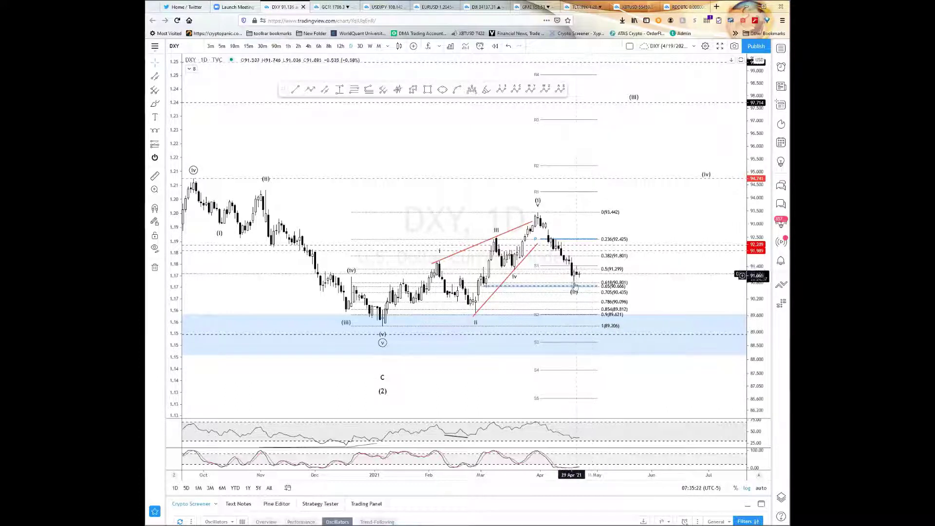
{"action": "left_click", "coordinate": [578, 288]}
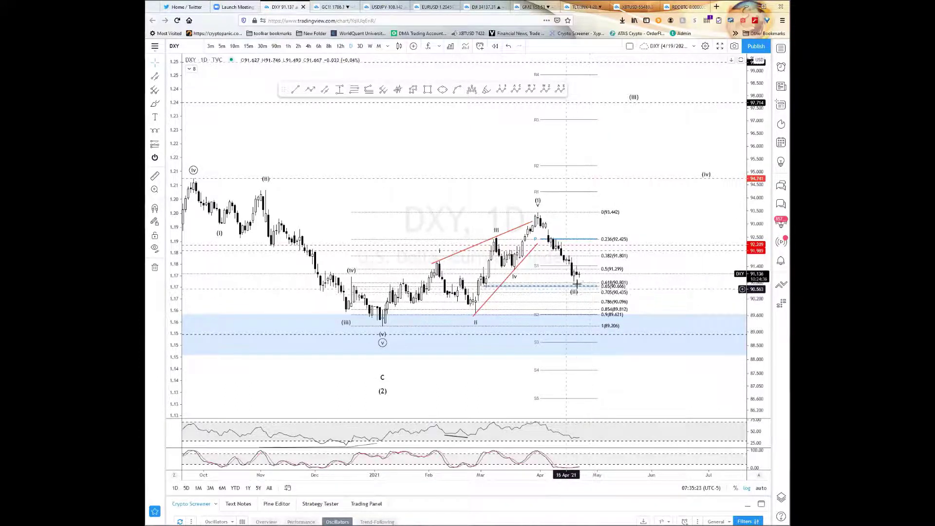
{"action": "left_click", "coordinate": [603, 214]}
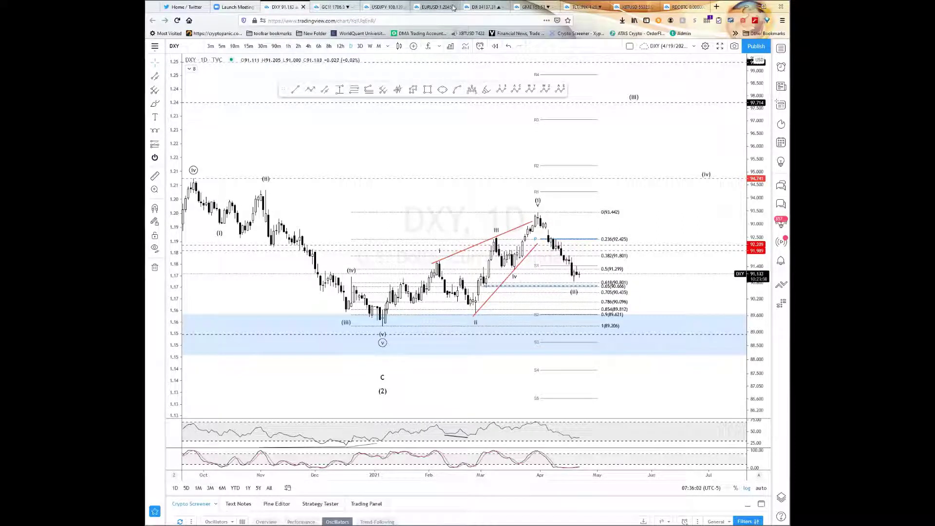
Switch to the EURUSD chart, set the 1D daily interval, and zoom in
{"action": "key", "text": "ctrl+6"}
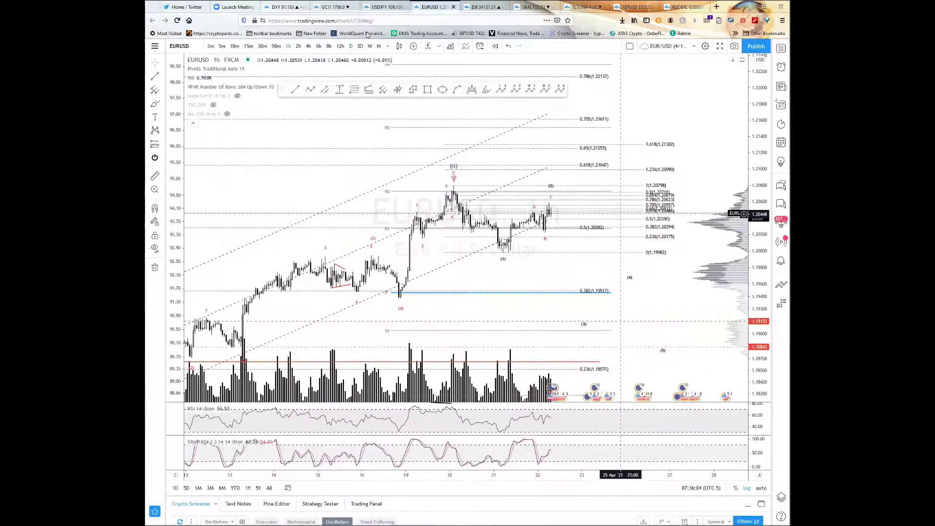
{"action": "type", "text": "1D"}
{"action": "key", "text": "Return"}
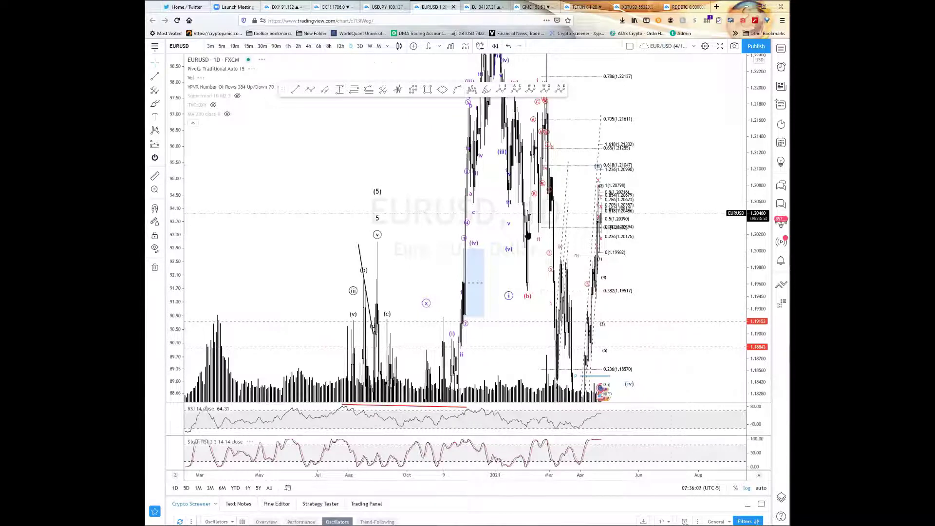
{"action": "scroll", "coordinate": [373, 224], "scroll_direction": "up", "scroll_amount": 2}
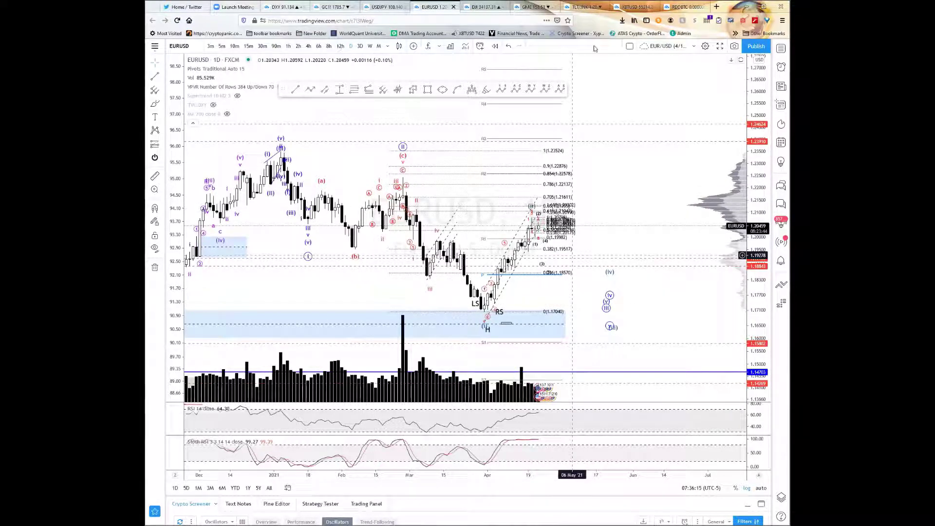
Load the saved GBP/USD (4/19/2021) layout found by searching 'gbpusd'
{"action": "left_click", "coordinate": [692, 47]}
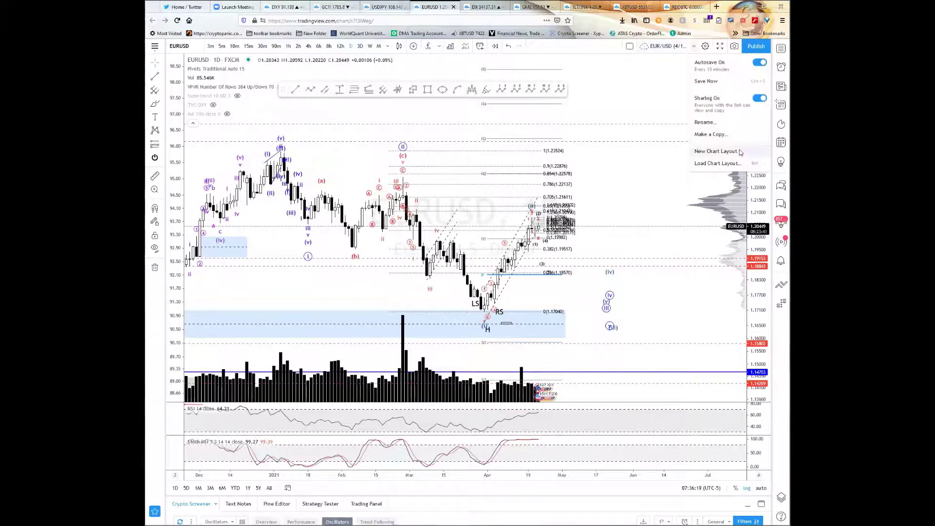
{"action": "left_click", "coordinate": [676, 154]}
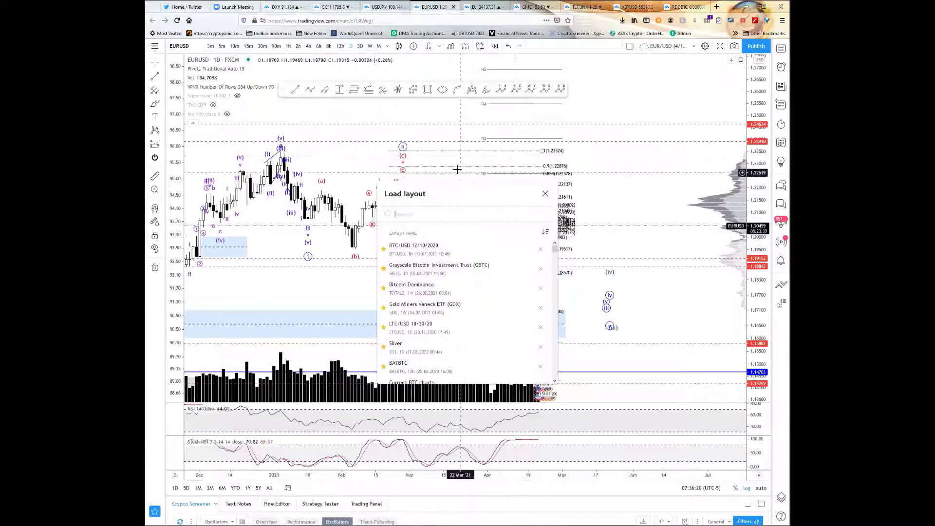
{"action": "type", "text": "gbpusd"}
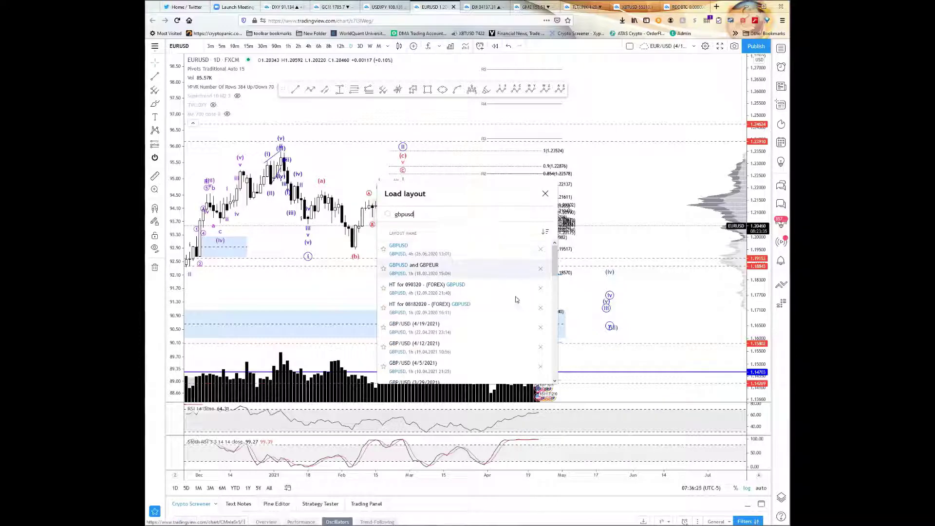
{"action": "left_click", "coordinate": [494, 329]}
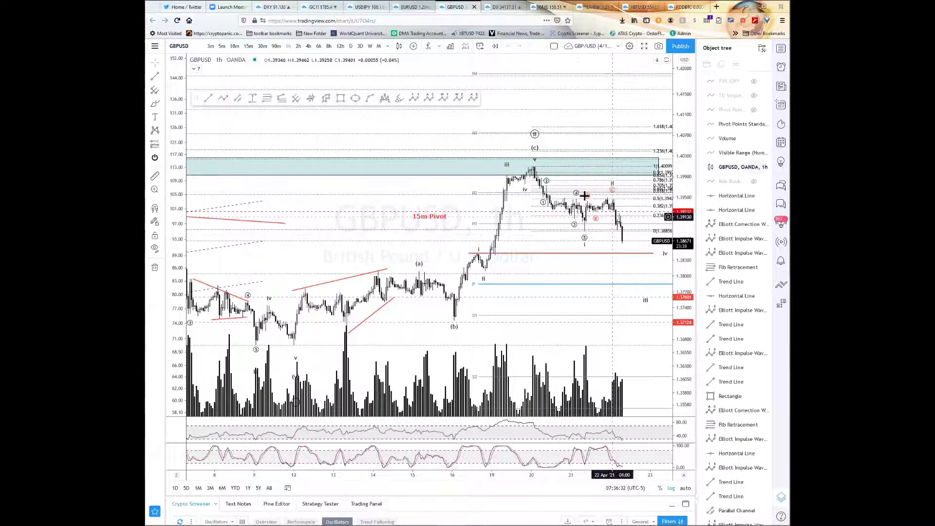
Zoom out and pan the GBPUSD hourly chart to reveal earlier history
{"action": "scroll", "coordinate": [628, 178], "scroll_direction": "down", "scroll_amount": 1}
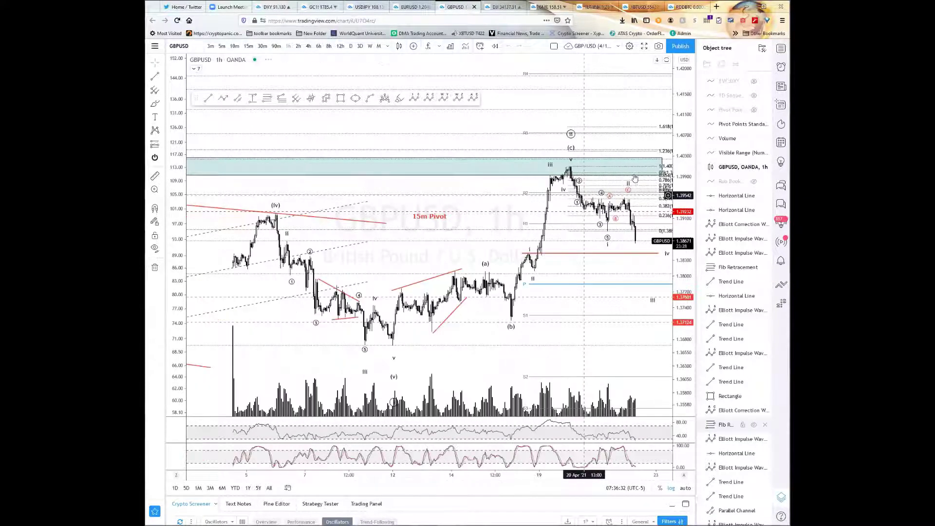
{"action": "scroll", "coordinate": [582, 161], "scroll_direction": "down", "scroll_amount": 1}
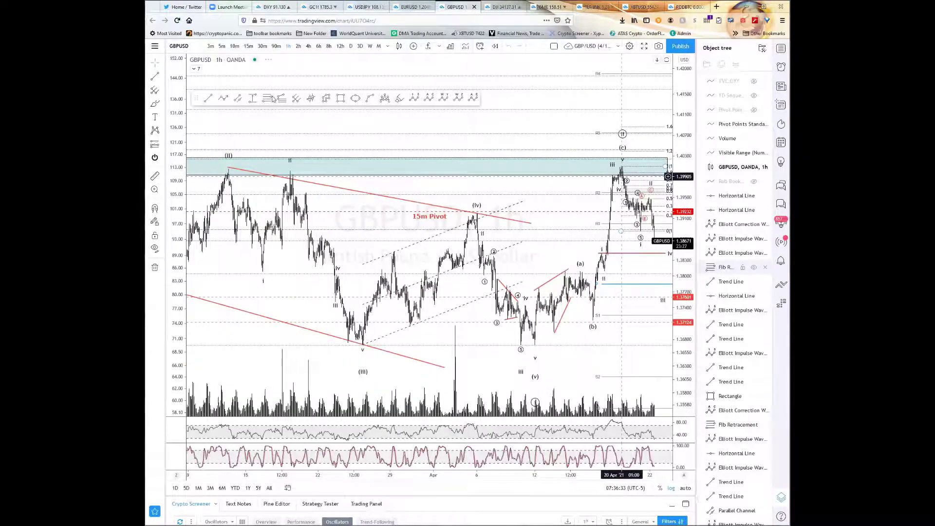
{"action": "scroll", "coordinate": [341, 126], "scroll_direction": "down", "scroll_amount": 1}
{"action": "scroll", "coordinate": [347, 135], "scroll_direction": "down", "scroll_amount": 1}
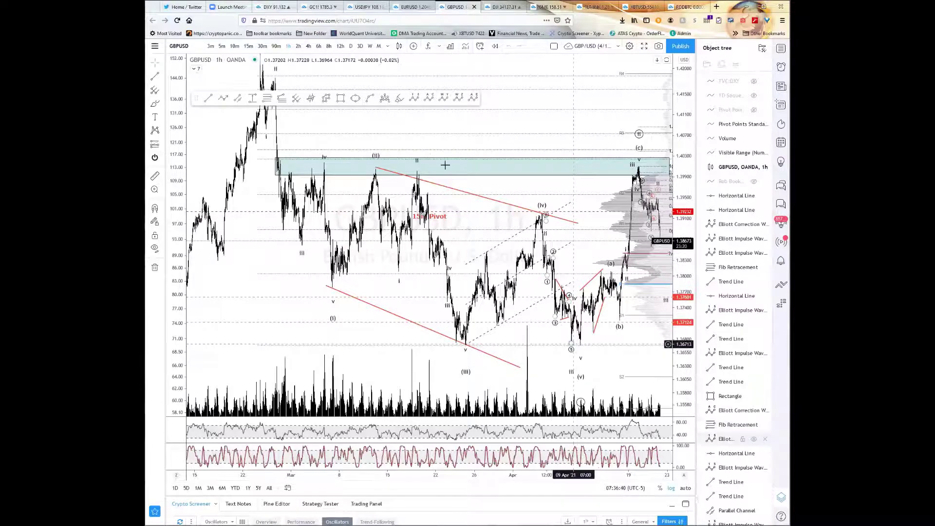
{"action": "left_click_drag", "start_coordinate": [236, 123], "coordinate": [341, 176]}
{"action": "scroll", "coordinate": [350, 180], "scroll_direction": "up", "scroll_amount": 3}
{"action": "scroll", "coordinate": [341, 175], "scroll_direction": "up", "scroll_amount": 2}
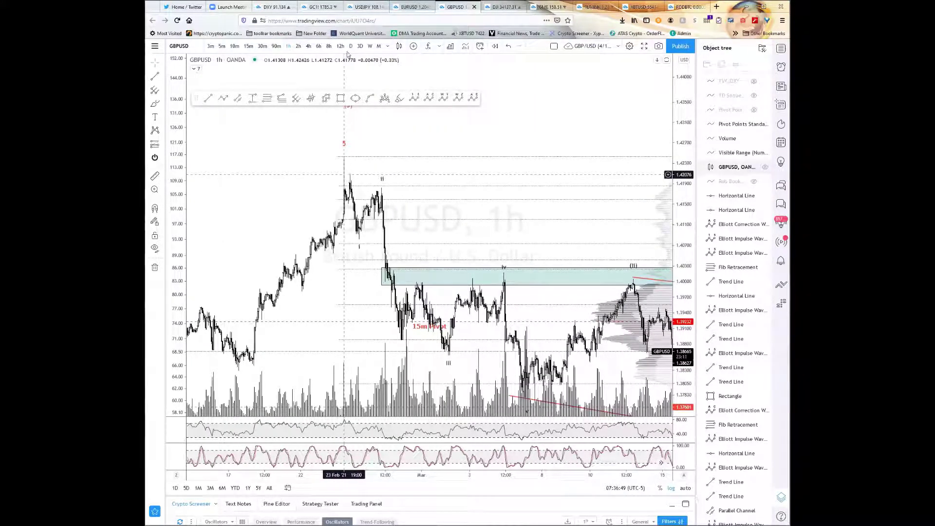
Change GBPUSD to the 1D daily interval, then move to the DXY daily chart
{"action": "key", "text": "1"}
{"action": "key", "text": "d"}
{"action": "key", "text": "Return"}
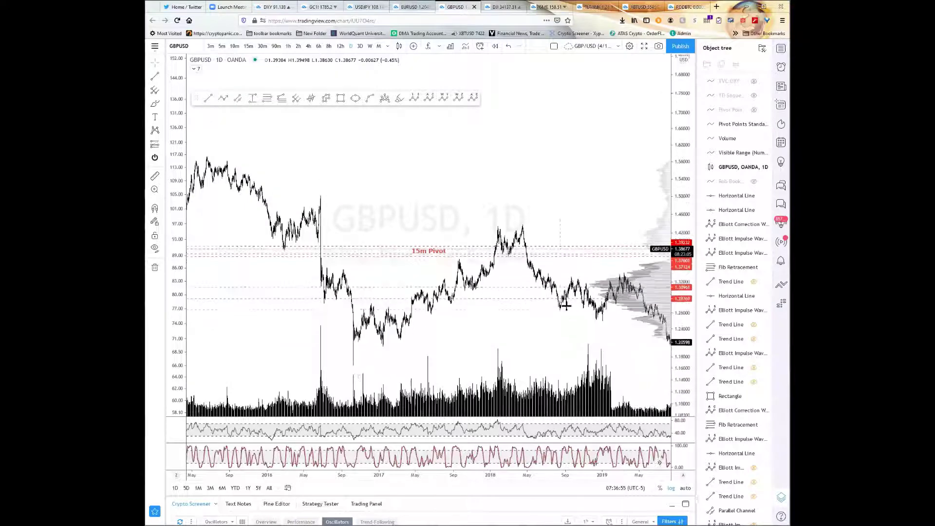
{"action": "scroll", "coordinate": [576, 317], "scroll_direction": "down", "scroll_amount": 3}
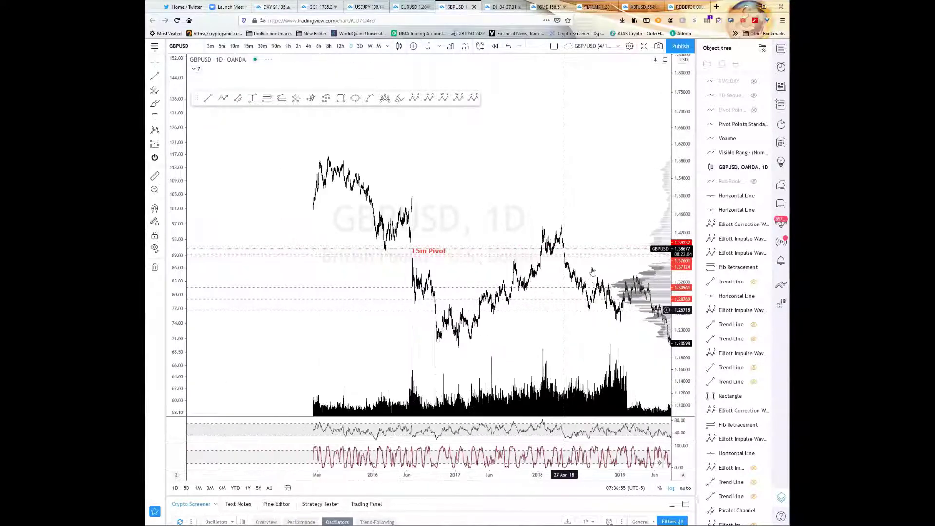
{"action": "scroll", "coordinate": [400, 88], "scroll_direction": "up", "scroll_amount": 3}
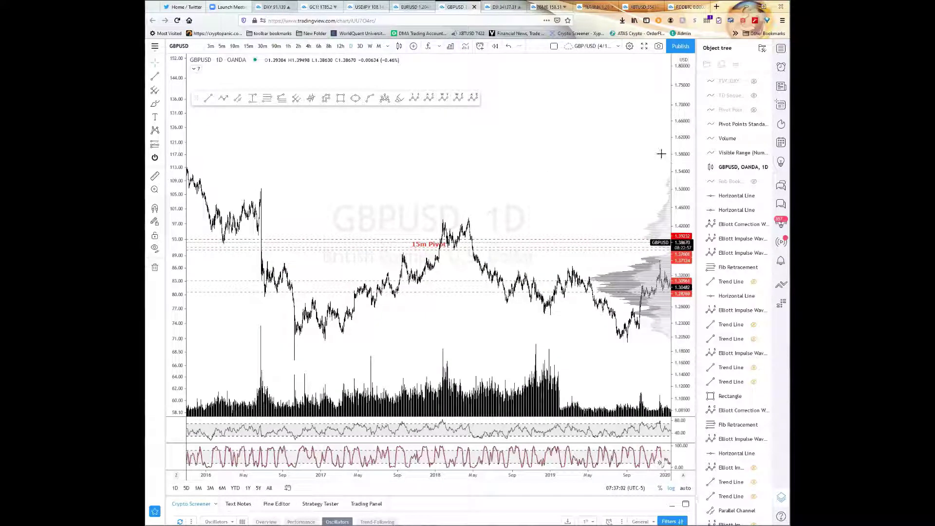
{"action": "key", "text": "ctrl+3"}
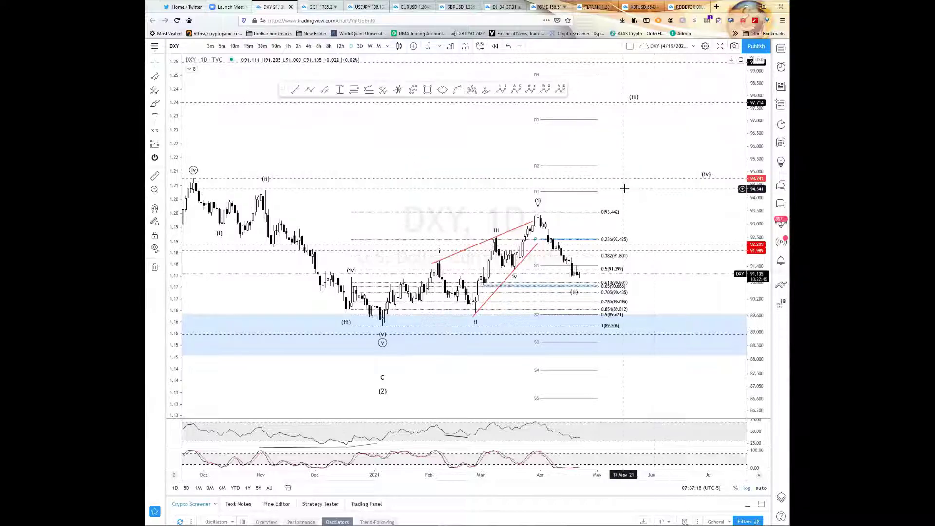
Pan the DXY daily chart back so history from September is visible
{"action": "left_click_drag", "start_coordinate": [629, 186], "coordinate": [652, 187]}
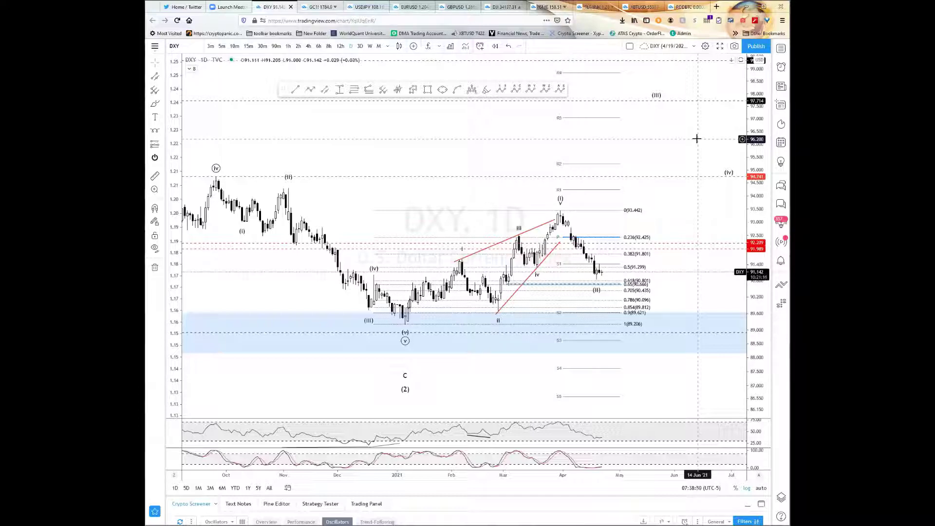
{"action": "left_click_drag", "start_coordinate": [532, 153], "coordinate": [539, 152]}
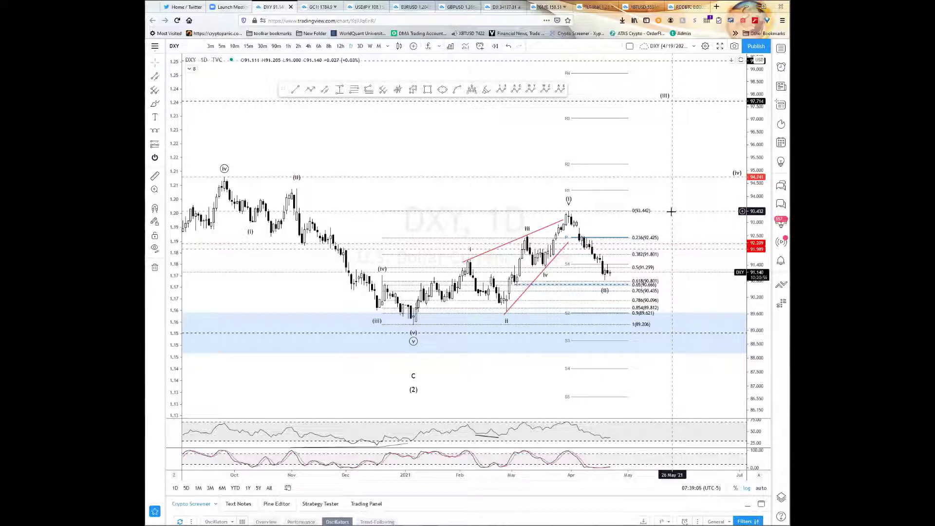
{"action": "left_click_drag", "start_coordinate": [478, 146], "coordinate": [619, 149]}
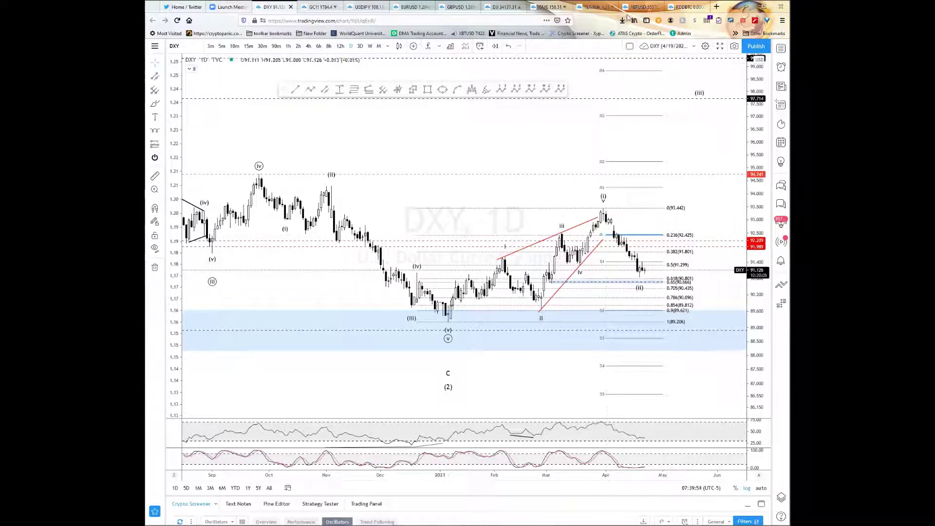
Load the S&P E-mini Futures (4/19/2021) layout found by searching 'es1'
{"action": "left_click", "coordinate": [693, 47]}
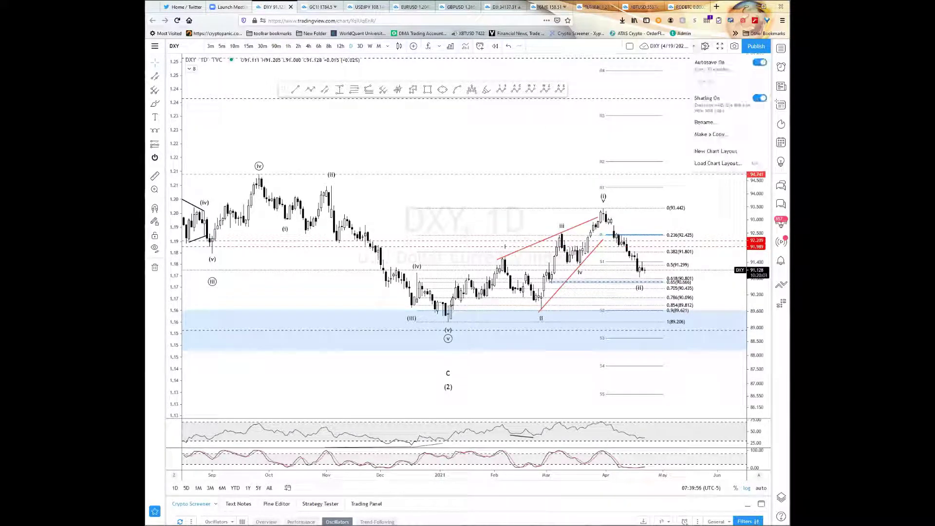
{"action": "left_click", "coordinate": [716, 163]}
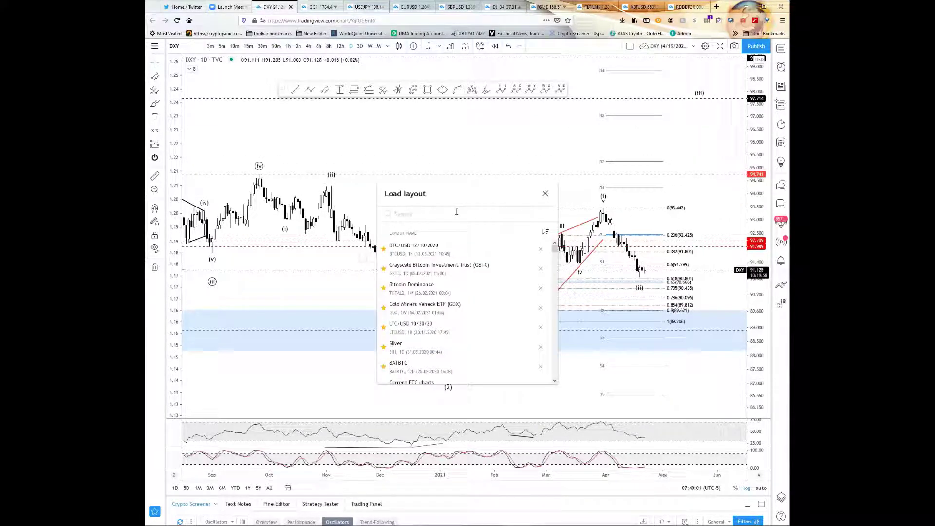
{"action": "type", "text": "es"}
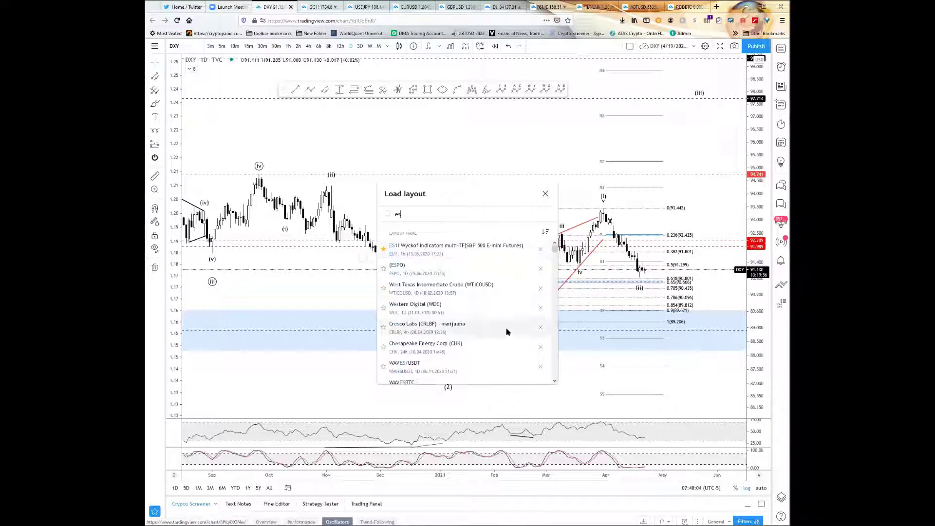
{"action": "scroll", "coordinate": [504, 327], "scroll_direction": "down", "scroll_amount": 3}
{"action": "scroll", "coordinate": [488, 327], "scroll_direction": "up", "scroll_amount": 3}
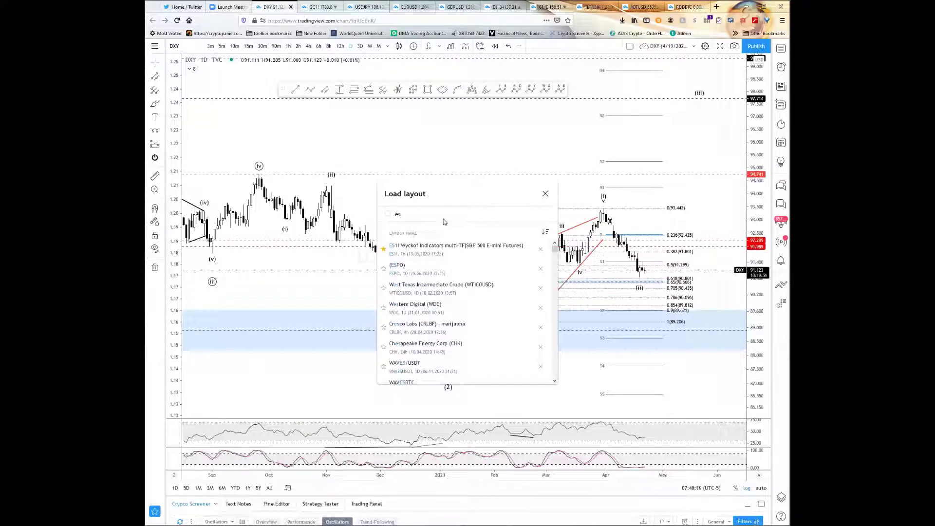
{"action": "type", "text": "1!"}
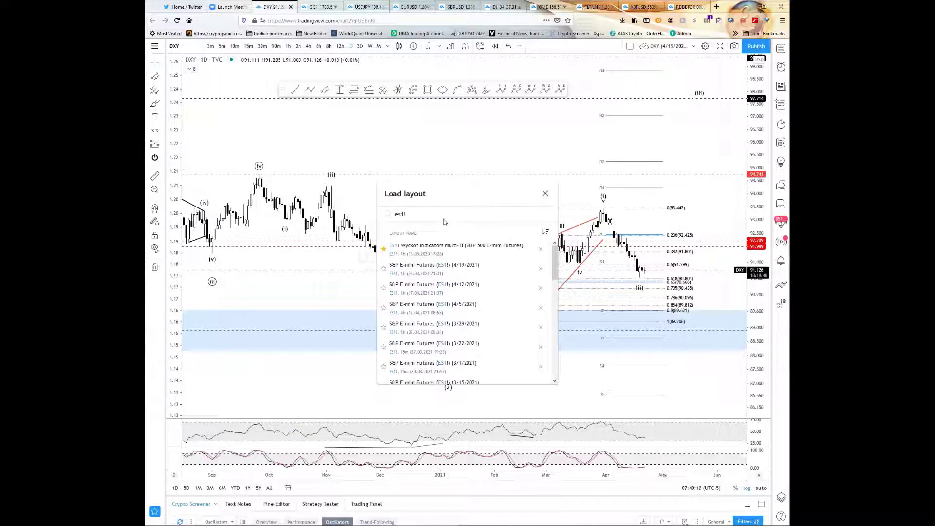
{"action": "left_click", "coordinate": [476, 272]}
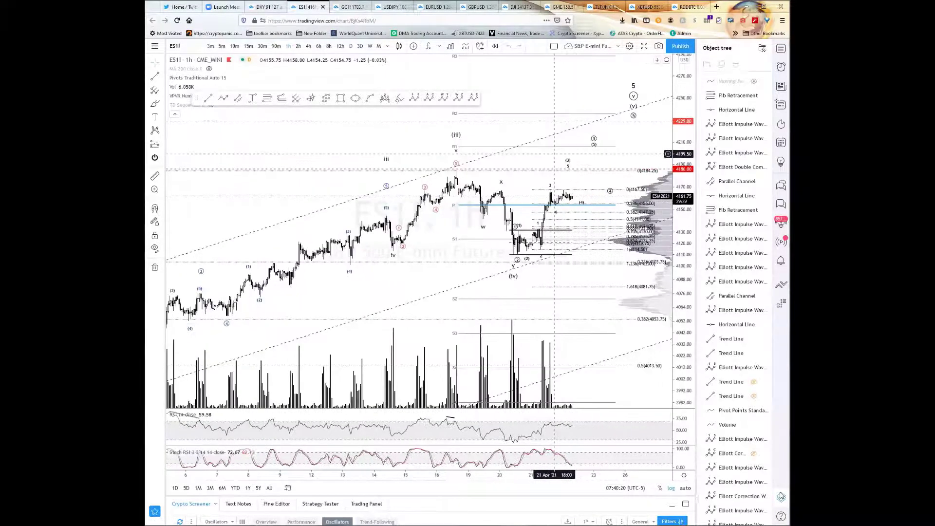
Hide the Object tree panel to widen the ES1! hourly chart
{"action": "left_click", "coordinate": [781, 496]}
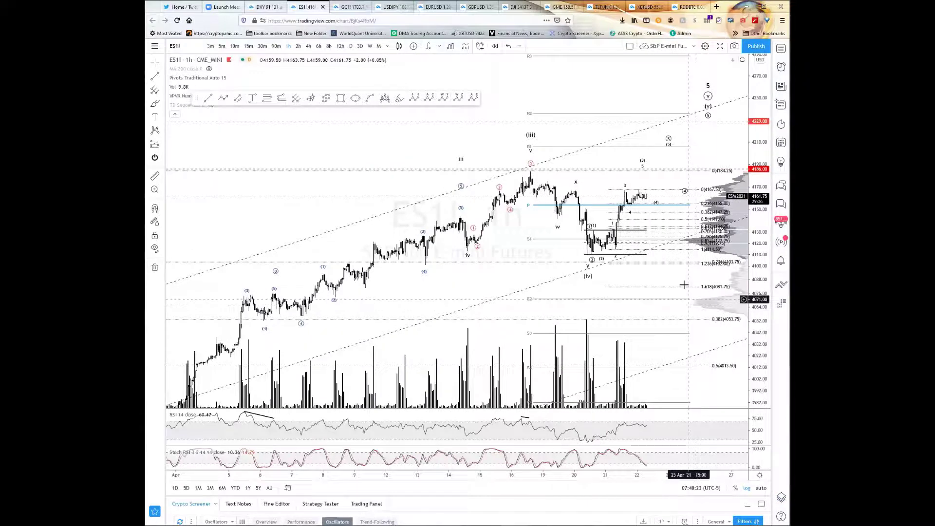
{"action": "left_click_drag", "start_coordinate": [639, 244], "coordinate": [632, 242]}
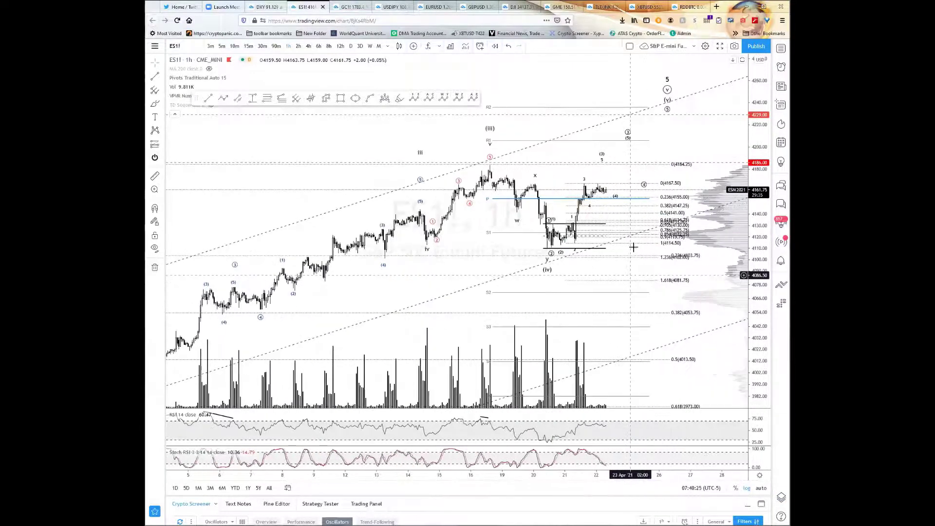
{"action": "scroll", "coordinate": [487, 282], "scroll_direction": "down", "scroll_amount": 3}
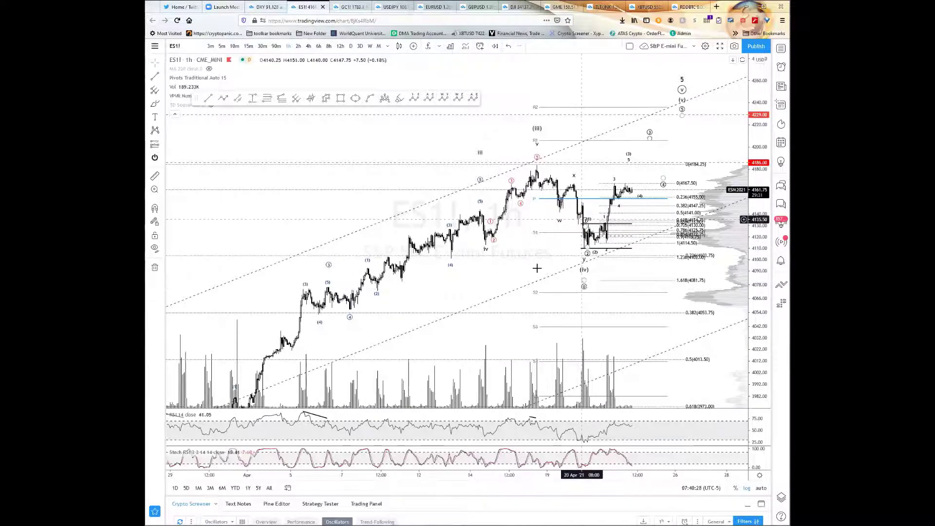
Pan the ES1! hourly wave count across price levels and recent bars, then switch to daily bars
{"action": "left_click_drag", "start_coordinate": [511, 266], "coordinate": [516, 205]}
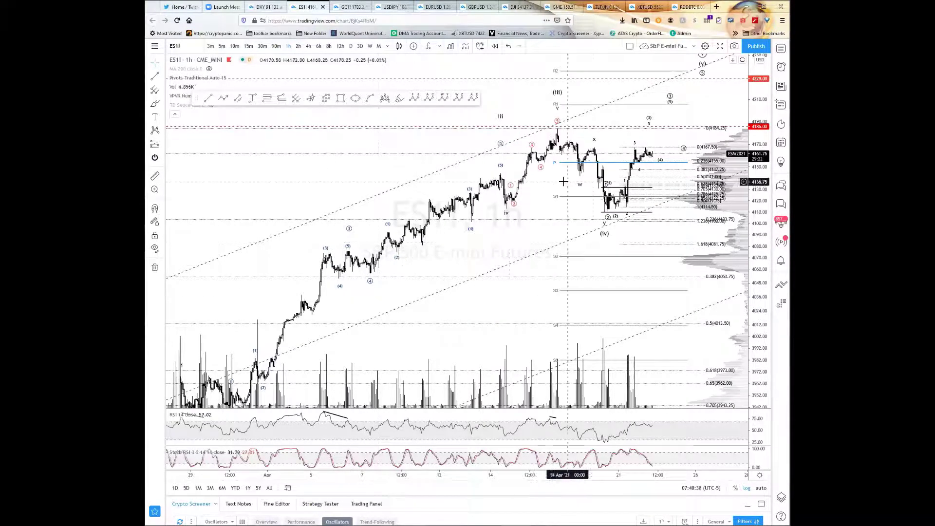
{"action": "left_click_drag", "start_coordinate": [556, 220], "coordinate": [523, 250]}
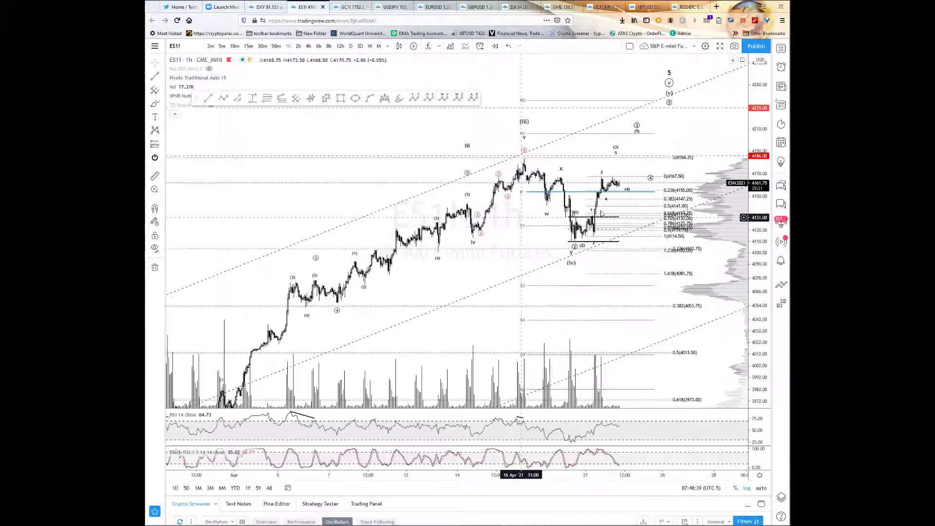
{"action": "left_click_drag", "start_coordinate": [522, 217], "coordinate": [495, 244]}
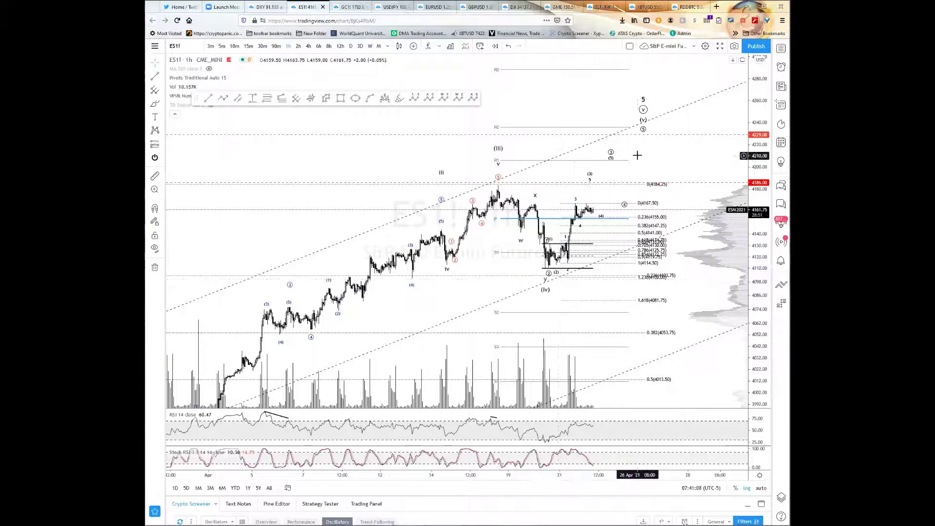
{"action": "left_click_drag", "start_coordinate": [651, 162], "coordinate": [657, 157]}
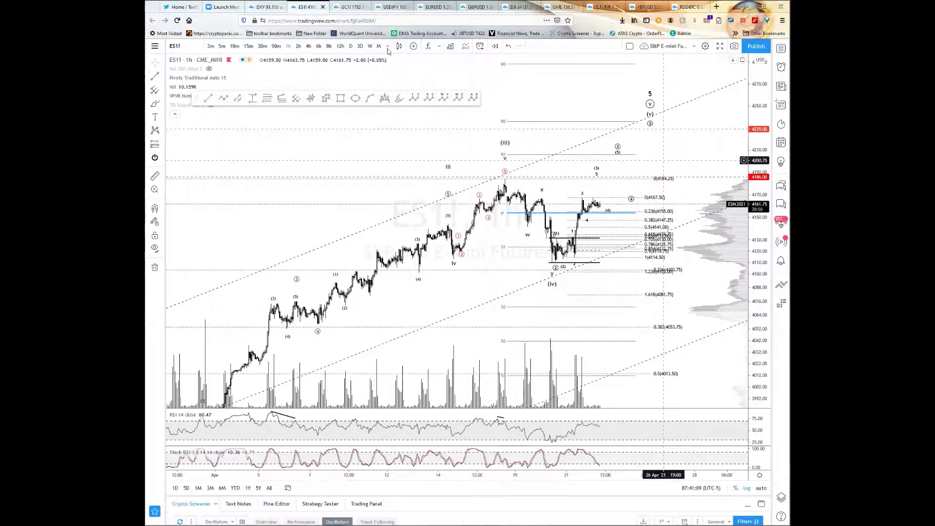
{"action": "left_click", "coordinate": [351, 47]}
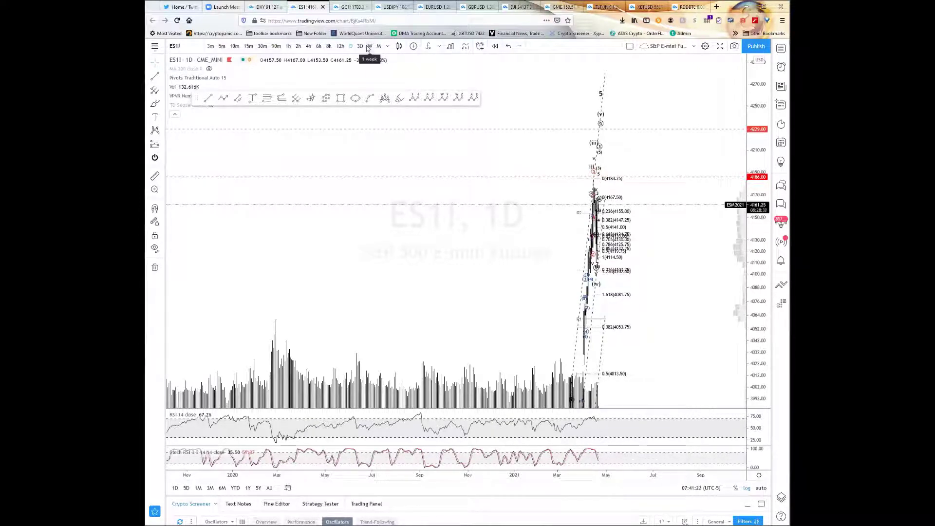
Zoom into the recent ES1! daily rally, then return to the 1-hour interval
{"action": "scroll", "coordinate": [500, 307], "scroll_direction": "up", "scroll_amount": 6}
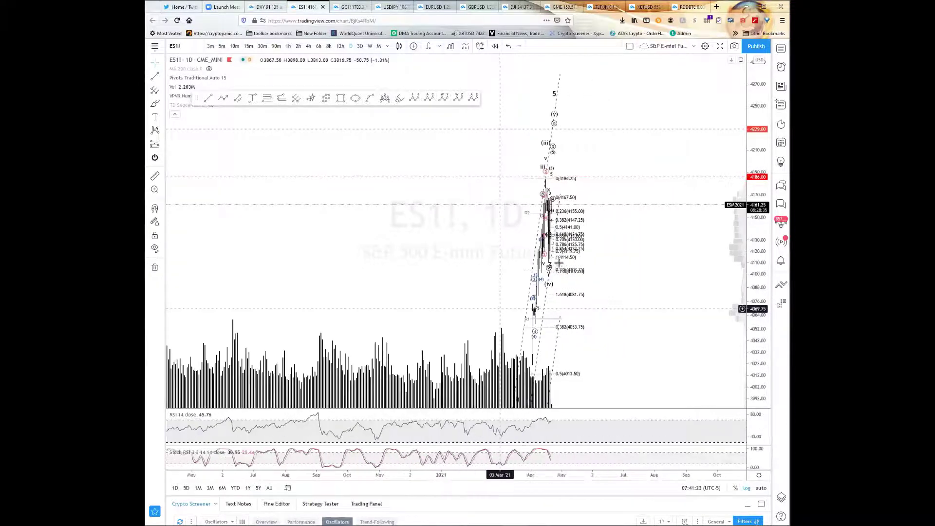
{"action": "scroll", "coordinate": [639, 261], "scroll_direction": "left", "scroll_amount": 6}
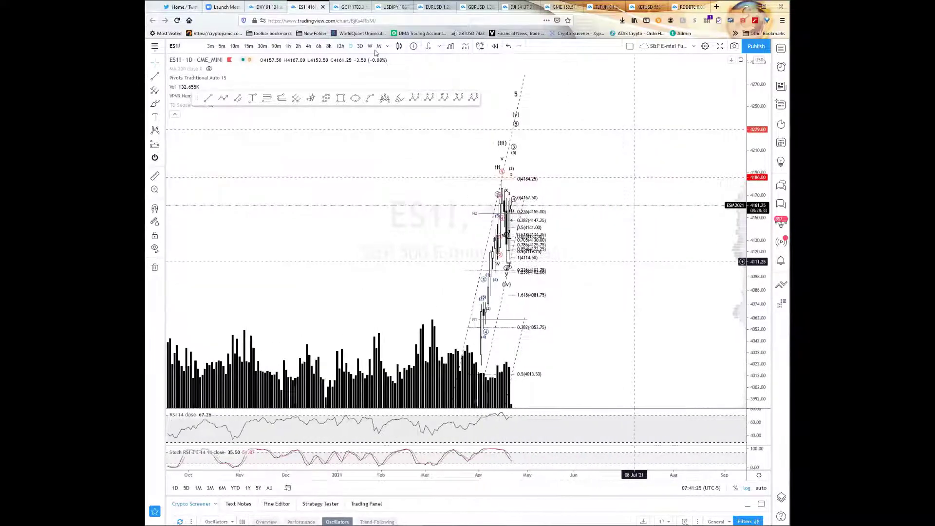
{"action": "left_click", "coordinate": [292, 46]}
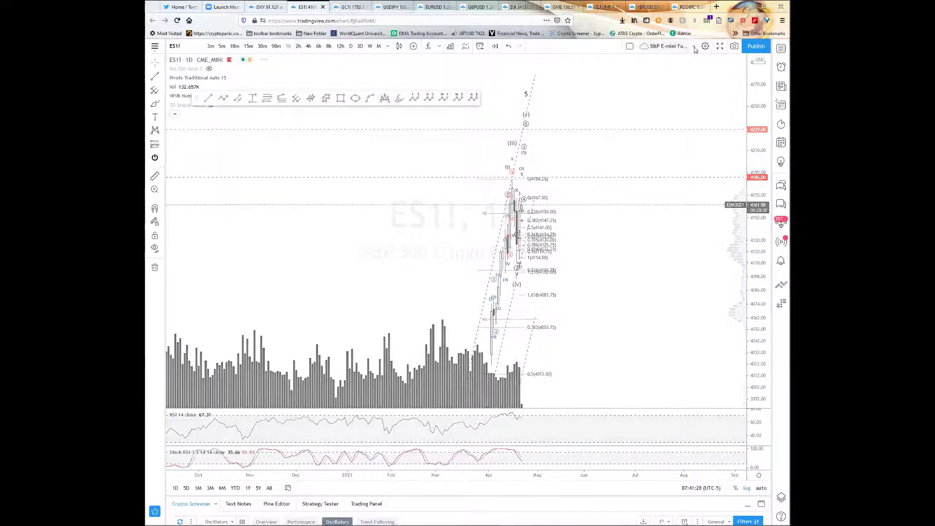
{"action": "left_click", "coordinate": [694, 47]}
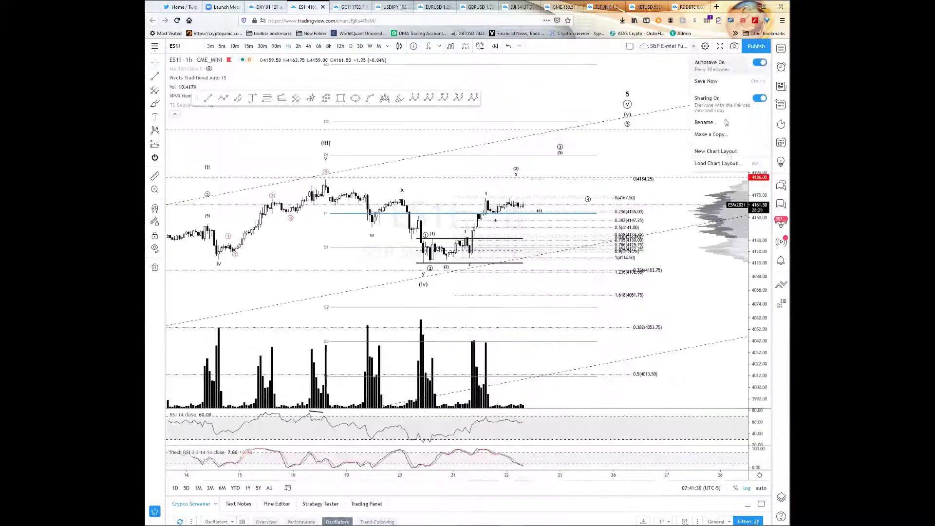
Load the NASDAQ 100 (4/19/2021) layout found by searching 'ndx'
{"action": "left_click", "coordinate": [723, 163]}
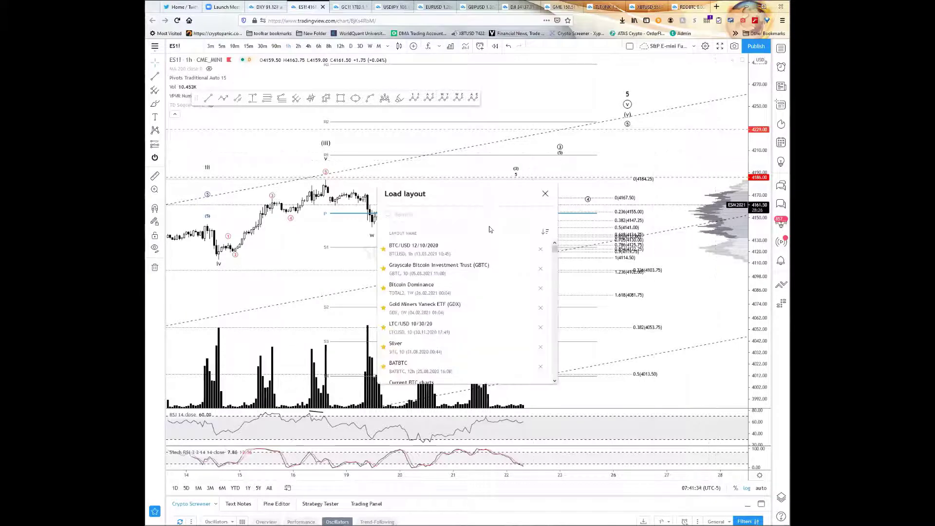
{"action": "type", "text": "ndx"}
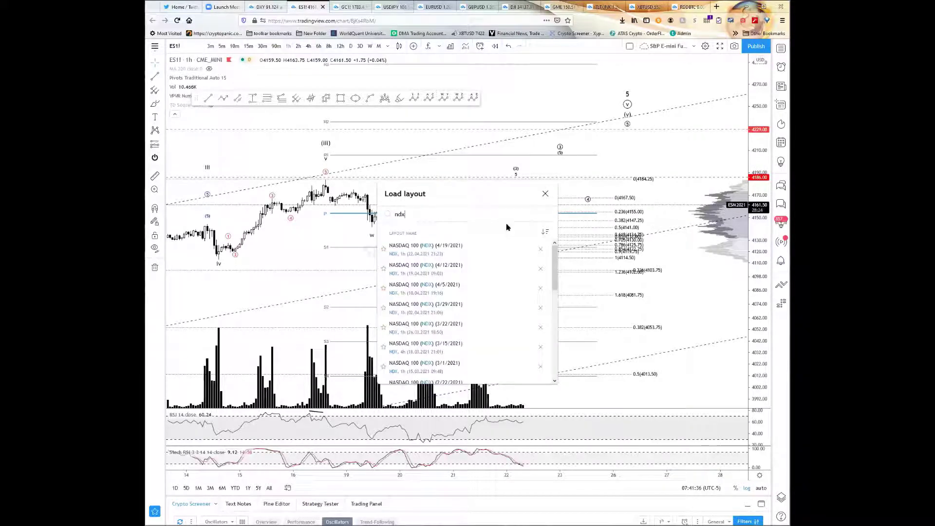
{"action": "left_click", "coordinate": [482, 249]}
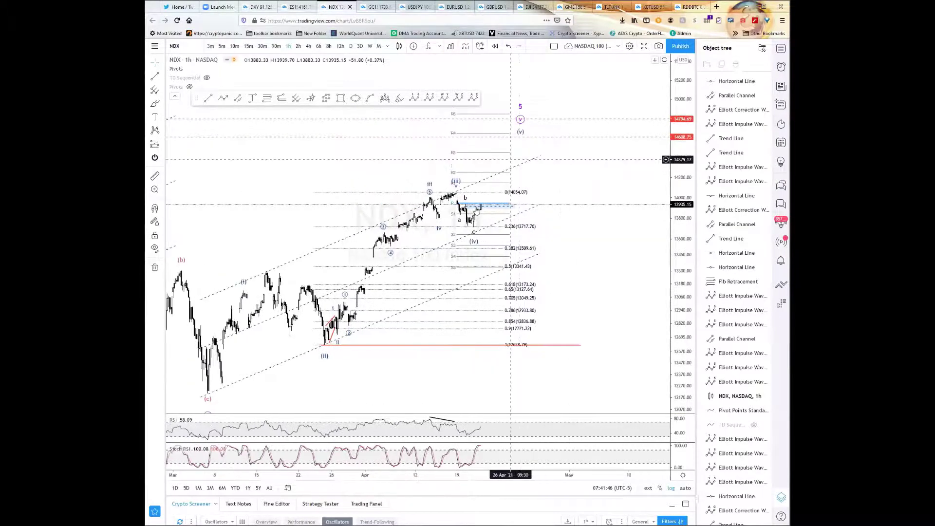
{"action": "left_click", "coordinate": [455, 187]}
{"action": "key", "text": "Escape"}
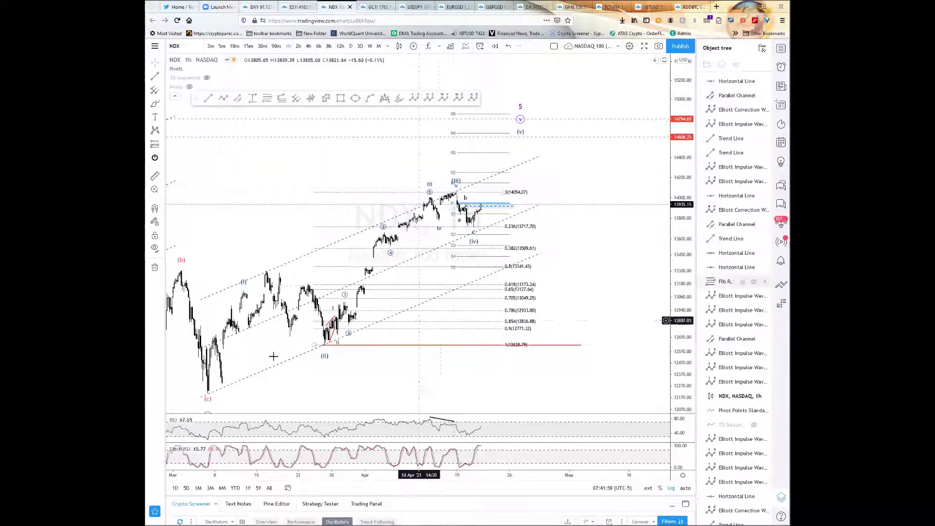
{"action": "left_click", "coordinate": [454, 192]}
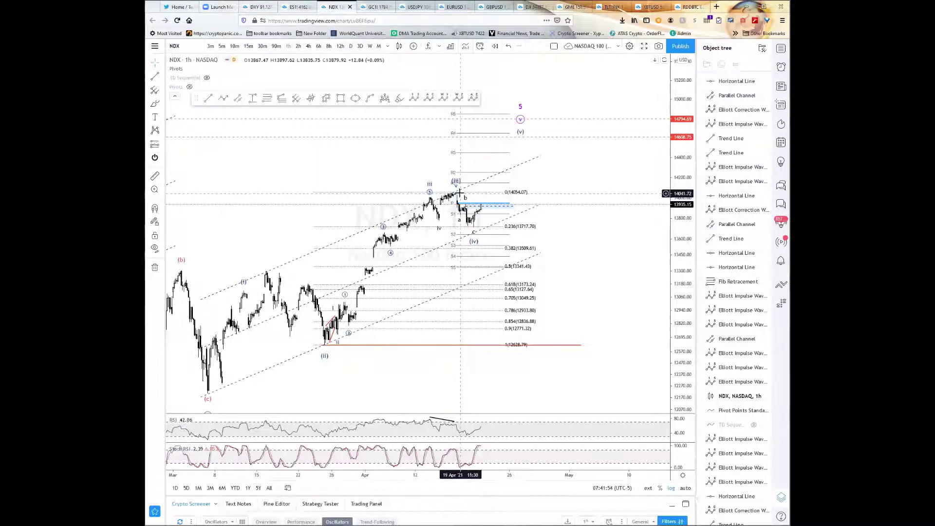
{"action": "key", "text": "Escape"}
{"action": "scroll", "coordinate": [584, 266], "scroll_direction": "left", "scroll_amount": 5}
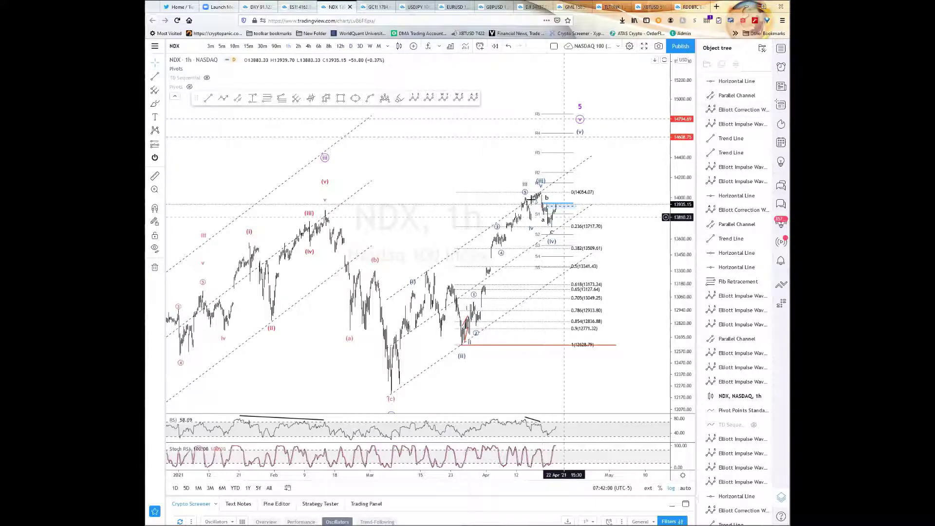
{"action": "scroll", "coordinate": [535, 207], "scroll_direction": "right", "scroll_amount": 3}
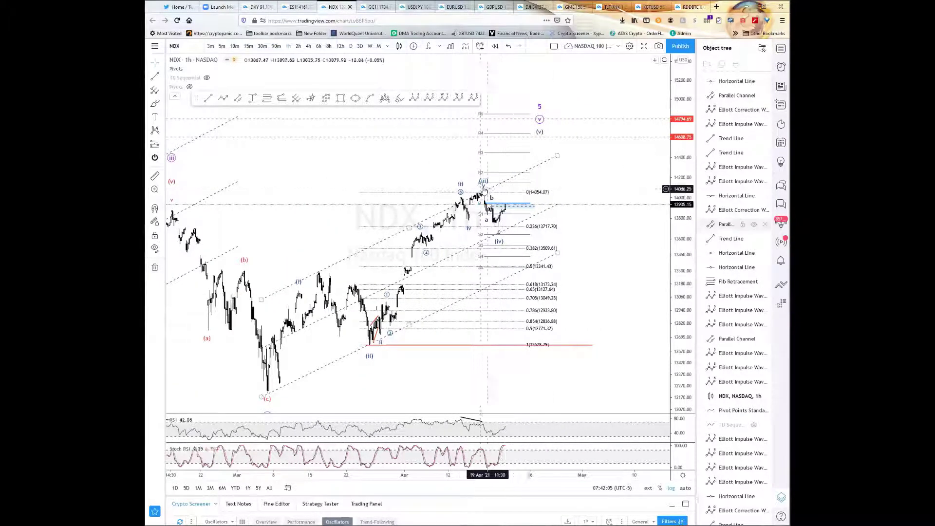
{"action": "left_click", "coordinate": [478, 194]}
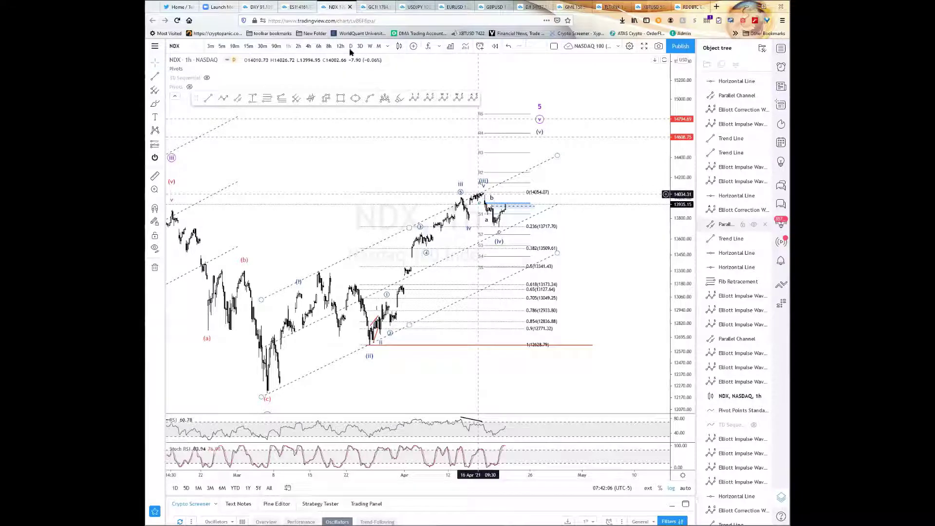
{"action": "key", "text": "Escape"}
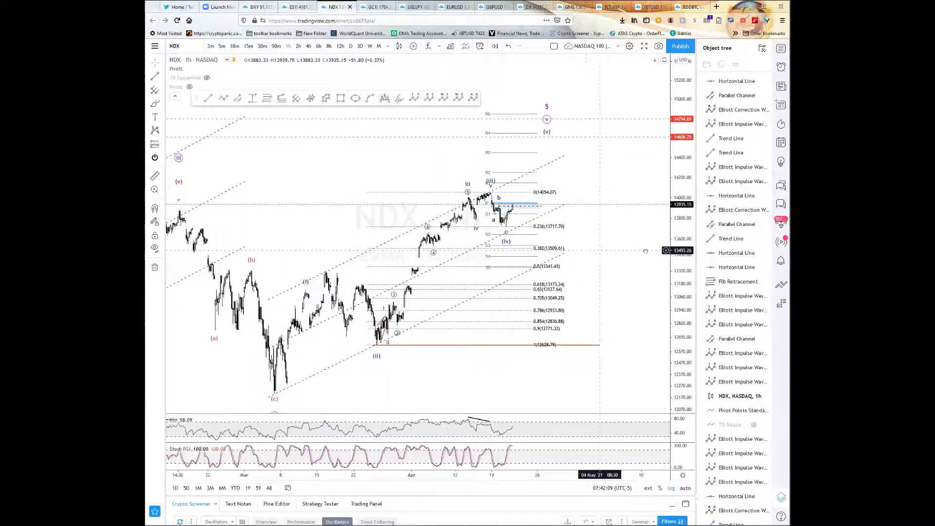
{"action": "scroll", "coordinate": [645, 252], "scroll_direction": "left", "scroll_amount": 5}
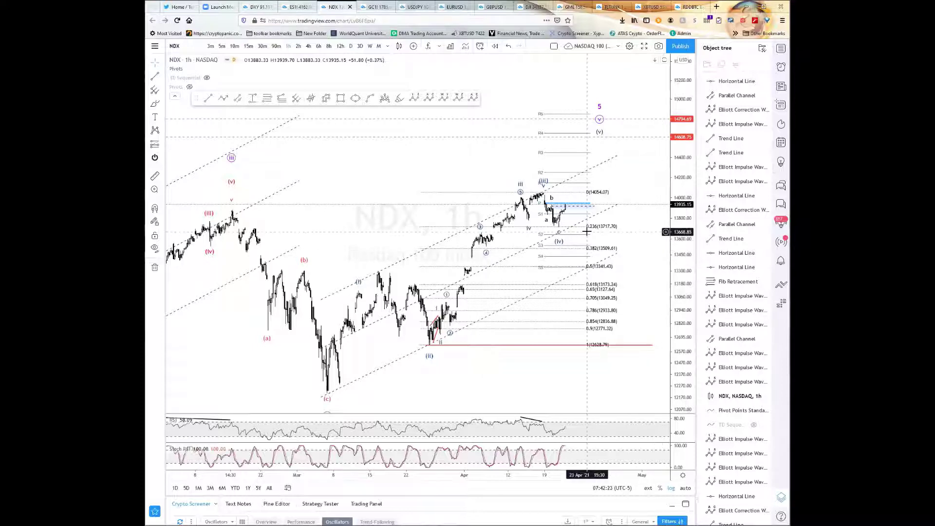
{"action": "scroll", "coordinate": [567, 227], "scroll_direction": "up", "scroll_amount": 1}
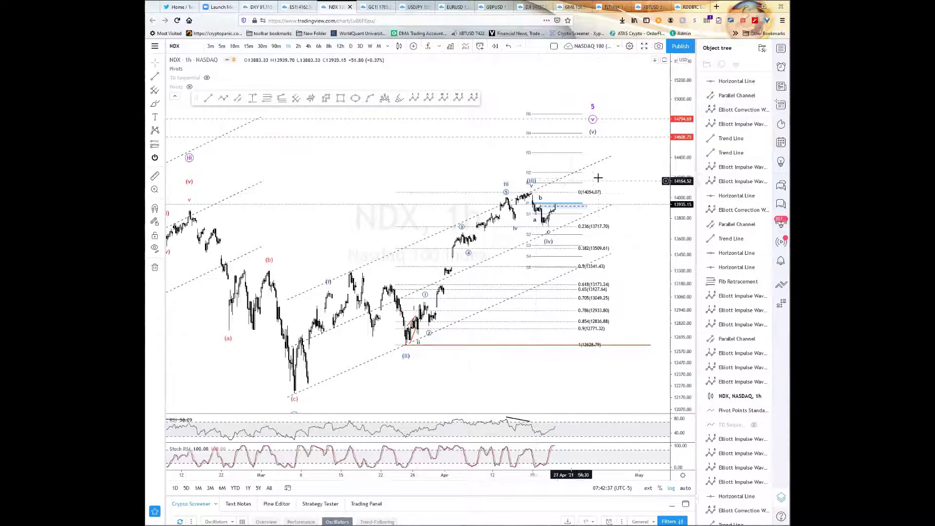
{"action": "left_click_drag", "start_coordinate": [603, 176], "coordinate": [610, 174]}
{"action": "left_click_drag", "start_coordinate": [549, 175], "coordinate": [560, 159]}
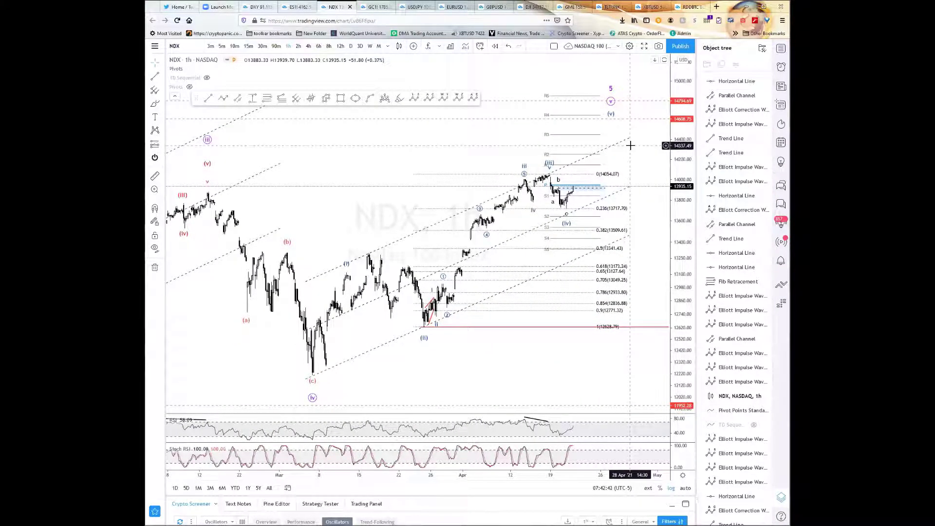
{"action": "left_click", "coordinate": [587, 161]}
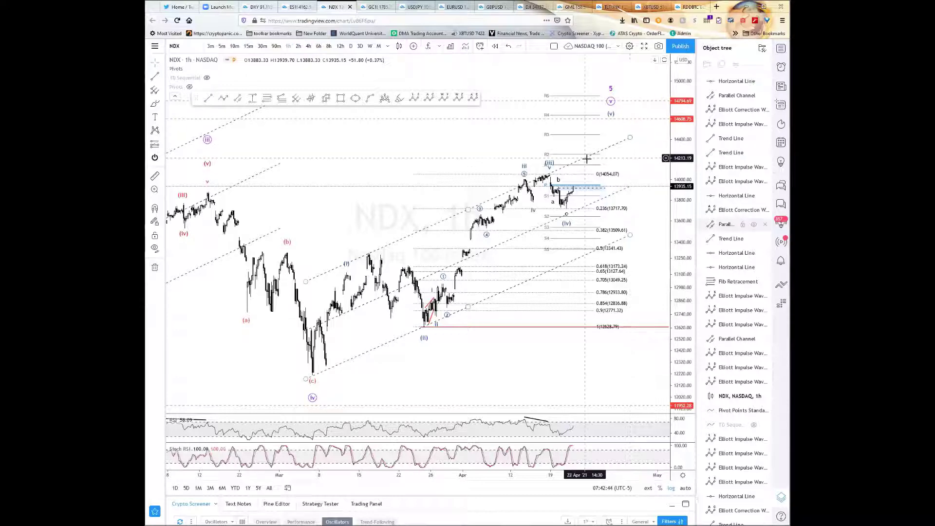
{"action": "left_click", "coordinate": [581, 182]}
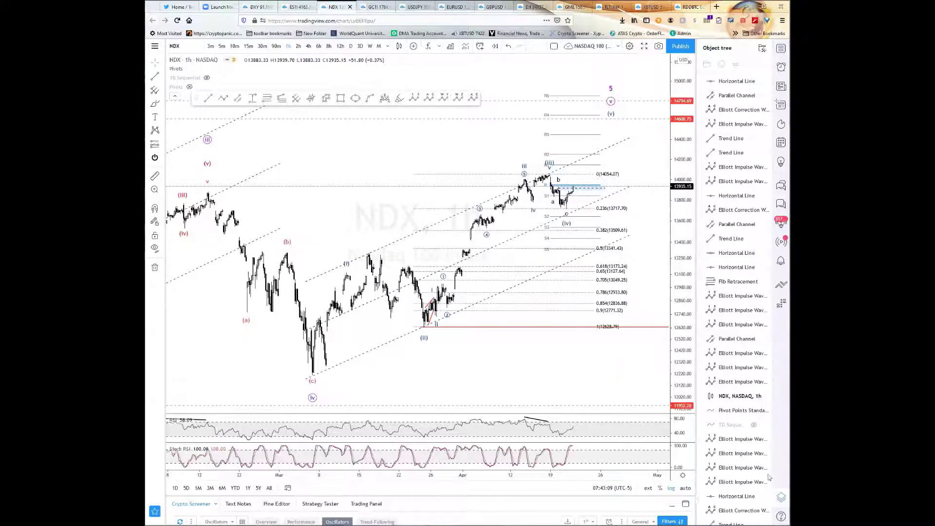
Close the Object tree panel so the NDX hourly channel chart spans the full width
{"action": "left_click_drag", "start_coordinate": [699, 305], "coordinate": [731, 279]}
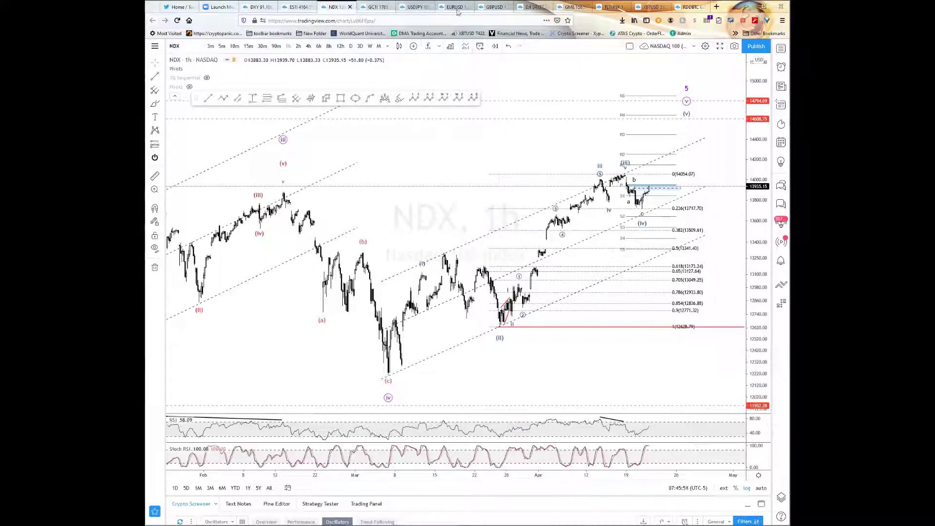
Switch to the DJI 3-month chart and inspect the 1932-low horizontal line and RSI trendline
{"action": "left_click", "coordinate": [532, 7]}
{"action": "left_click_drag", "start_coordinate": [609, 263], "coordinate": [616, 262]}
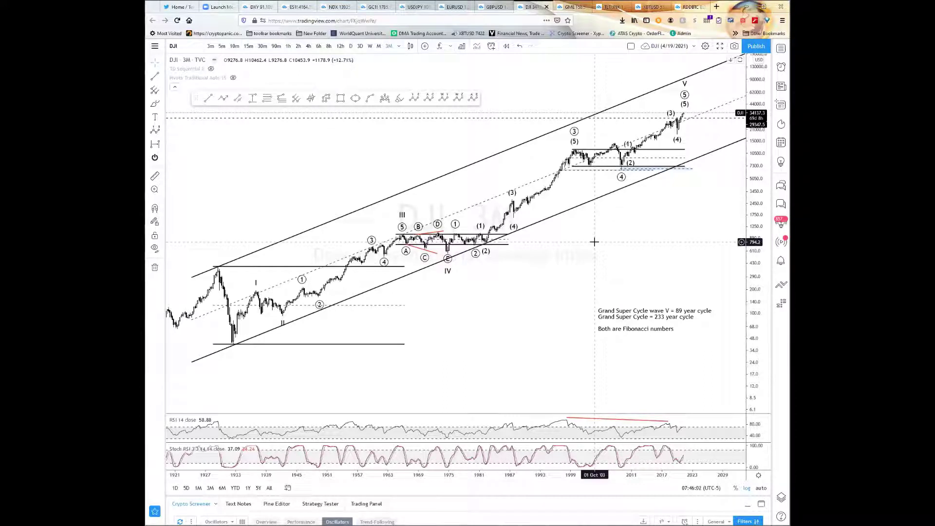
{"action": "left_click", "coordinate": [237, 345]}
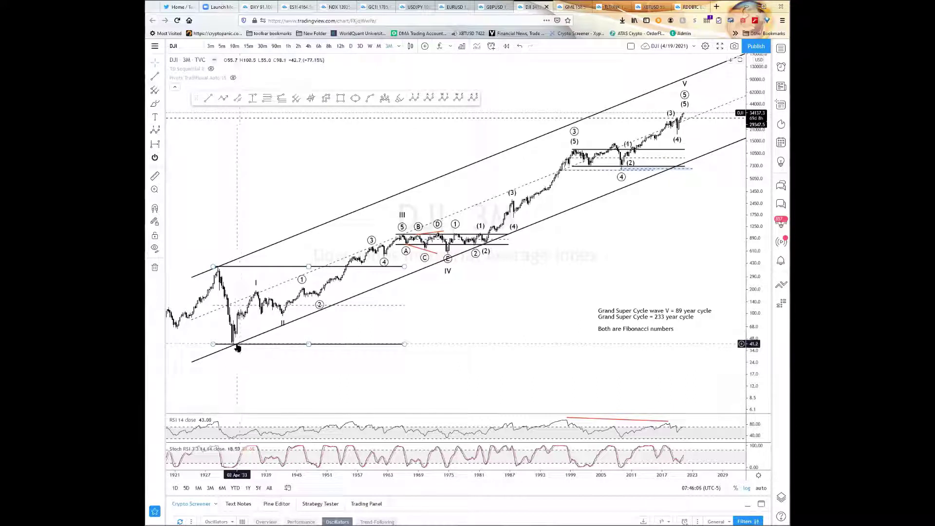
{"action": "left_click", "coordinate": [660, 355]}
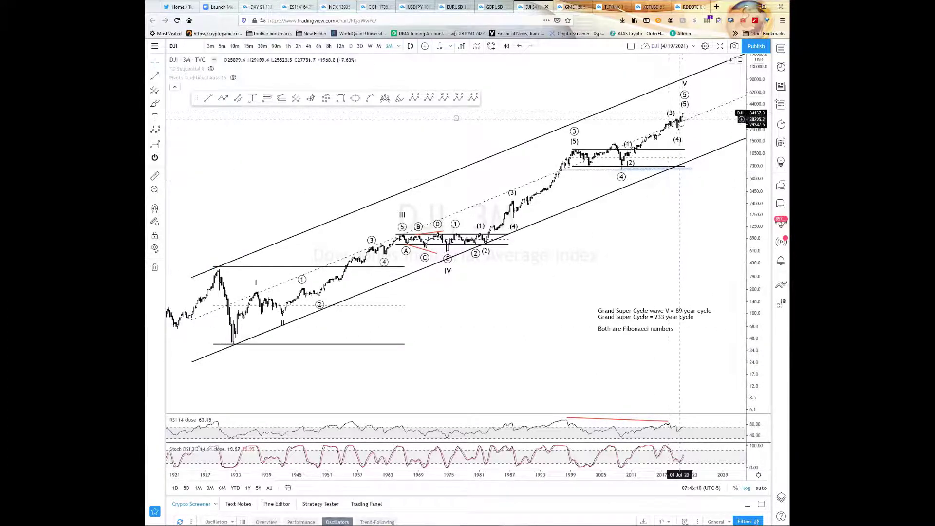
{"action": "left_click", "coordinate": [566, 418]}
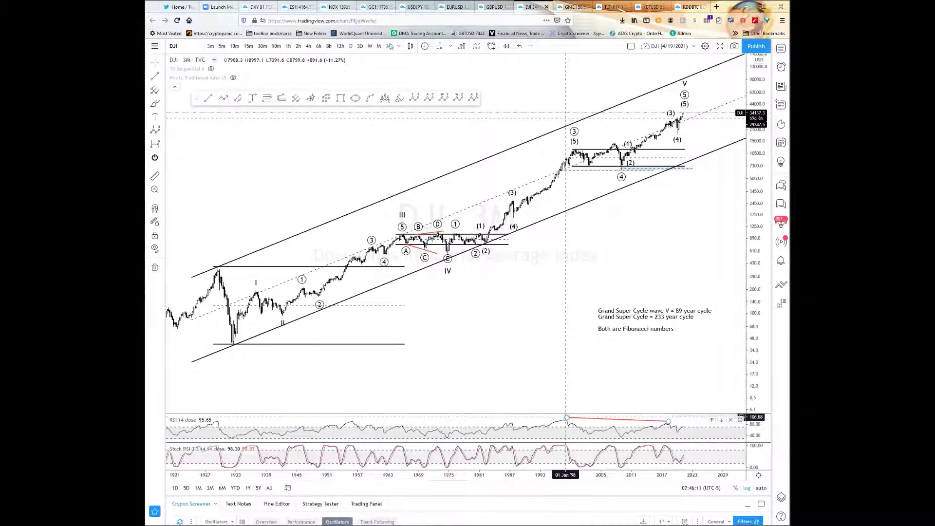
Deselect the RSI trendline on the DJI 3M chart and bring up the saved layouts list
{"action": "left_click", "coordinate": [571, 425]}
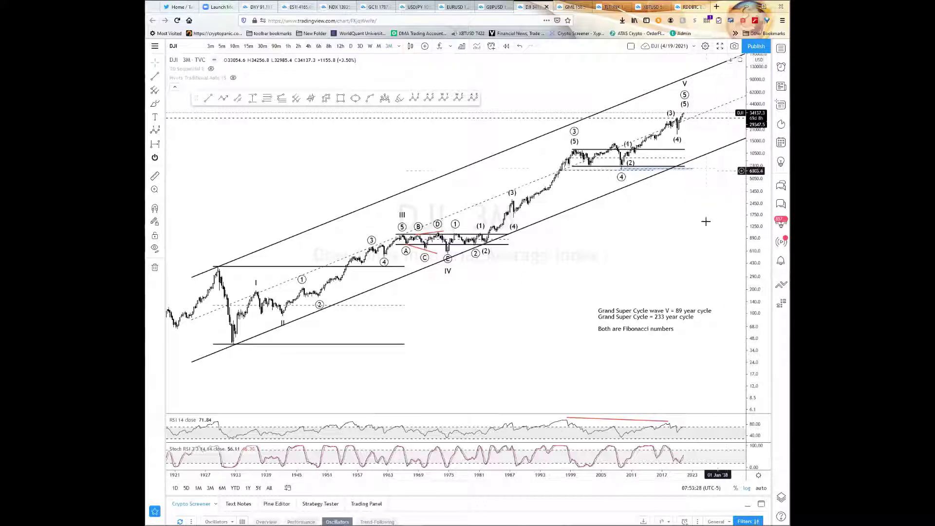
{"action": "key", "text": "period"}
Filter the saved chart layouts by 'cl1' to find the Crude Oil Futures ones
{"action": "type", "text": "cl"}
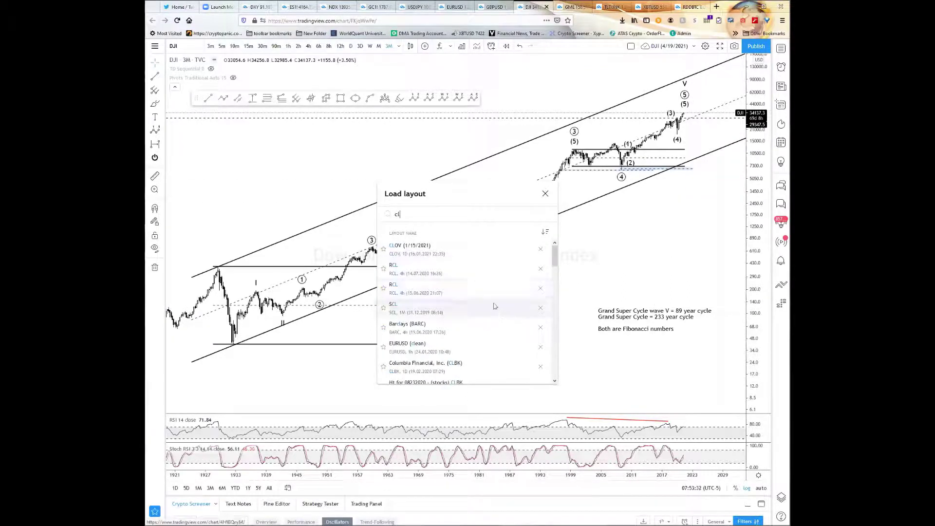
{"action": "type", "text": "1"}
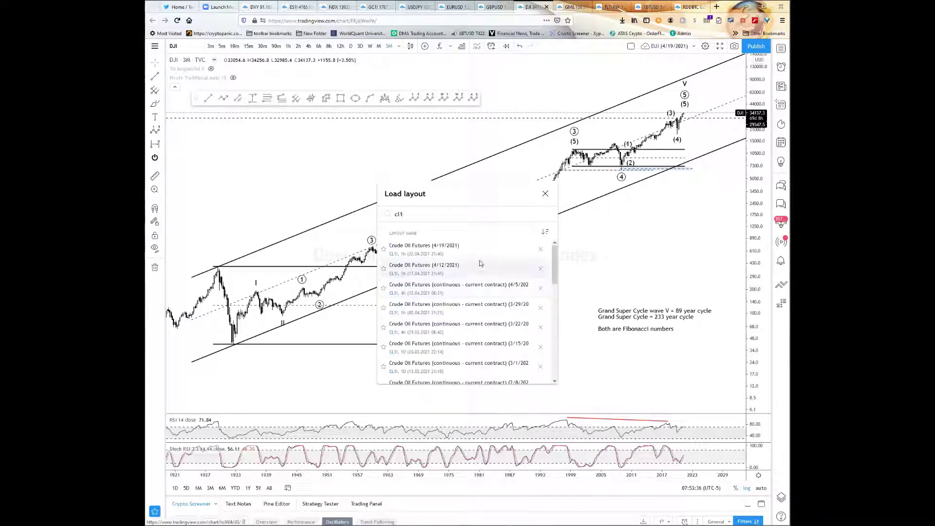
Load the Crude Oil Futures (4/19/2021) layout and zoom out to February–April bars
{"action": "left_click", "coordinate": [463, 245]}
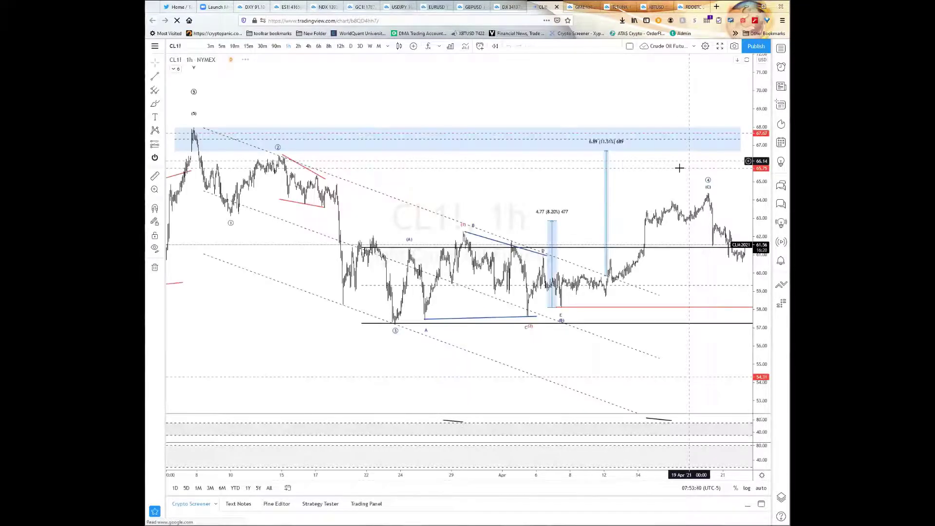
{"action": "scroll", "coordinate": [679, 169], "scroll_direction": "down", "scroll_amount": 3}
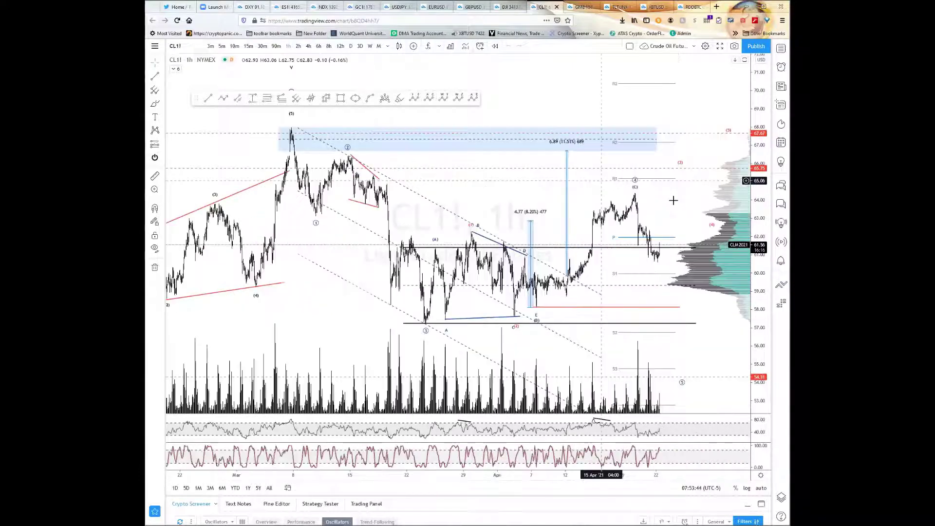
{"action": "scroll", "coordinate": [672, 198], "scroll_direction": "right", "scroll_amount": 3}
{"action": "scroll", "coordinate": [679, 201], "scroll_direction": "down", "scroll_amount": 3}
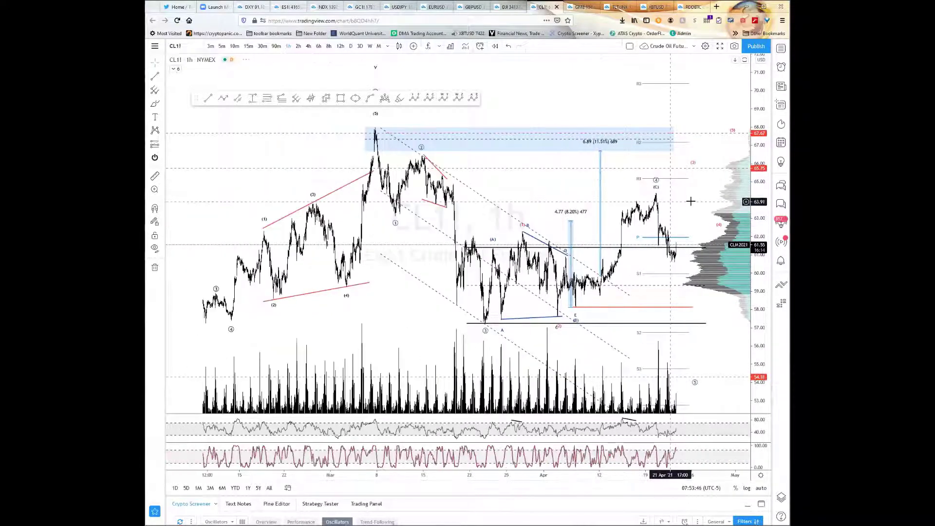
{"action": "scroll", "coordinate": [668, 203], "scroll_direction": "right", "scroll_amount": 3}
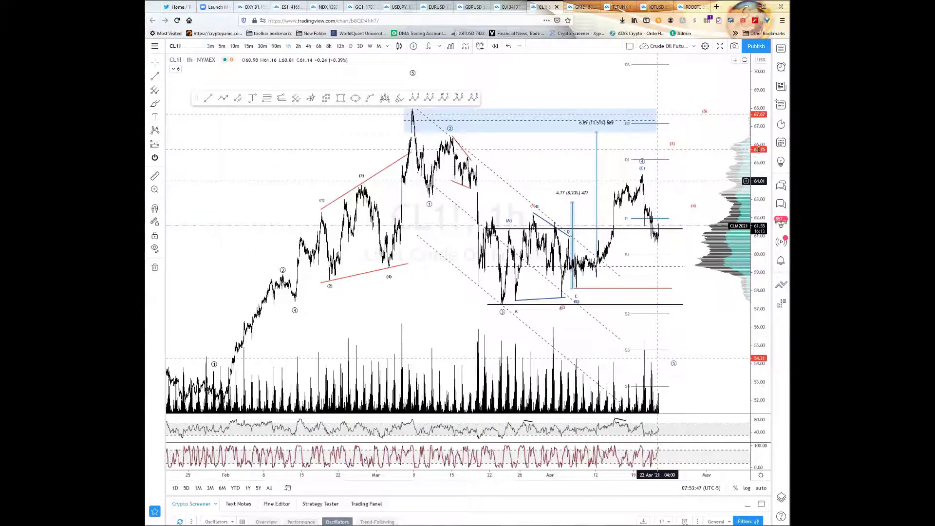
{"action": "scroll", "coordinate": [729, 153], "scroll_direction": "up", "scroll_amount": 3}
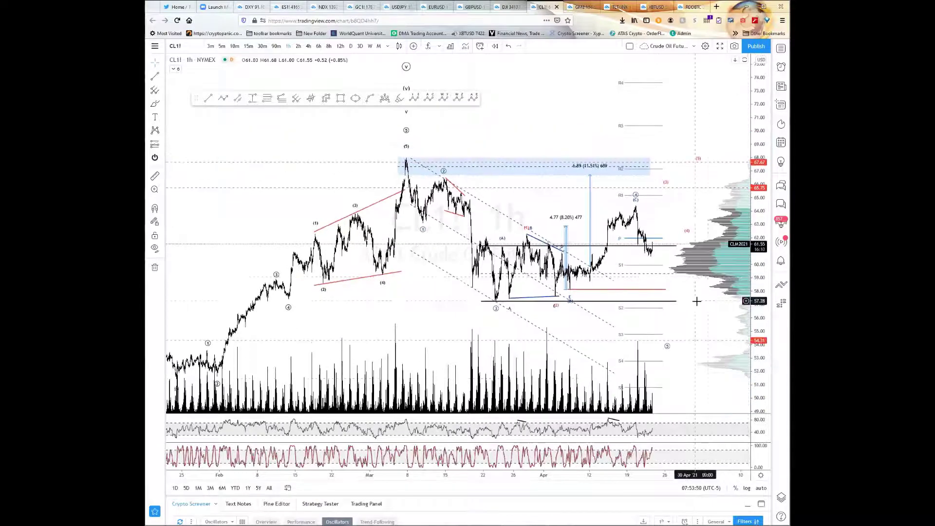
{"action": "scroll", "coordinate": [695, 301], "scroll_direction": "right", "scroll_amount": 2}
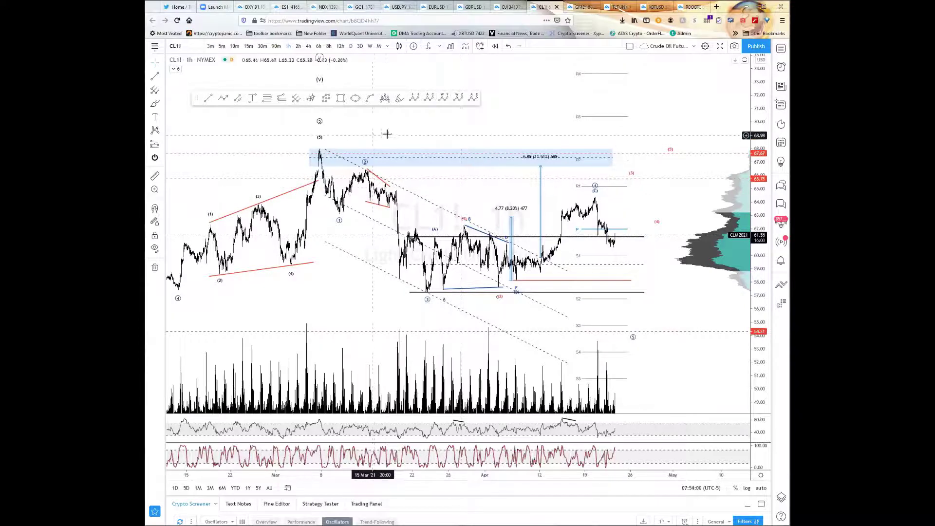
{"action": "scroll", "coordinate": [392, 131], "scroll_direction": "down", "scroll_amount": 1}
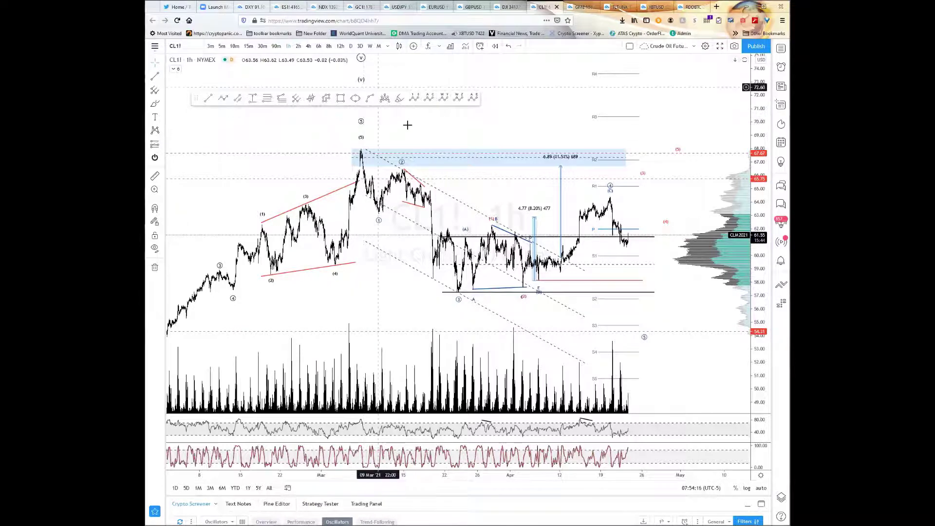
Frame the CL1! chart on the Mar 18–Apr 24 consolidation and pivot levels below price
{"action": "left_click_drag", "start_coordinate": [445, 184], "coordinate": [447, 186]}
{"action": "left_click_drag", "start_coordinate": [431, 74], "coordinate": [483, 120]}
{"action": "left_click_drag", "start_coordinate": [472, 158], "coordinate": [492, 126]}
{"action": "left_click_drag", "start_coordinate": [600, 197], "coordinate": [551, 140]}
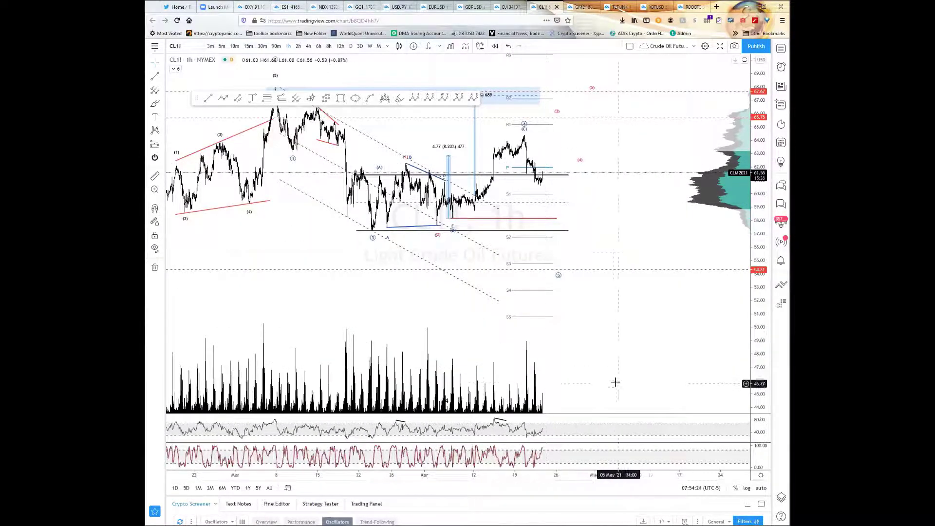
{"action": "left_click_drag", "start_coordinate": [630, 265], "coordinate": [651, 288]}
{"action": "scroll", "coordinate": [651, 288], "scroll_direction": "up", "scroll_amount": 5}
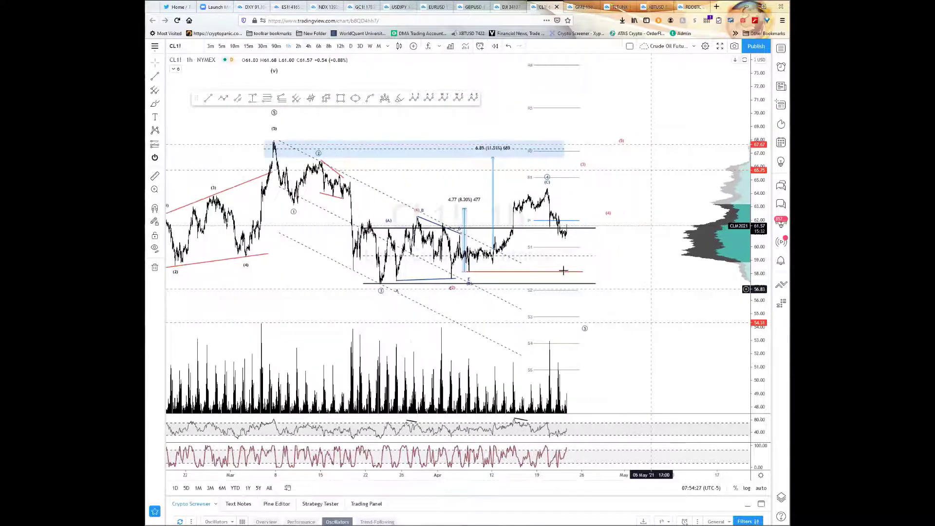
{"action": "scroll", "coordinate": [539, 202], "scroll_direction": "left", "scroll_amount": 3}
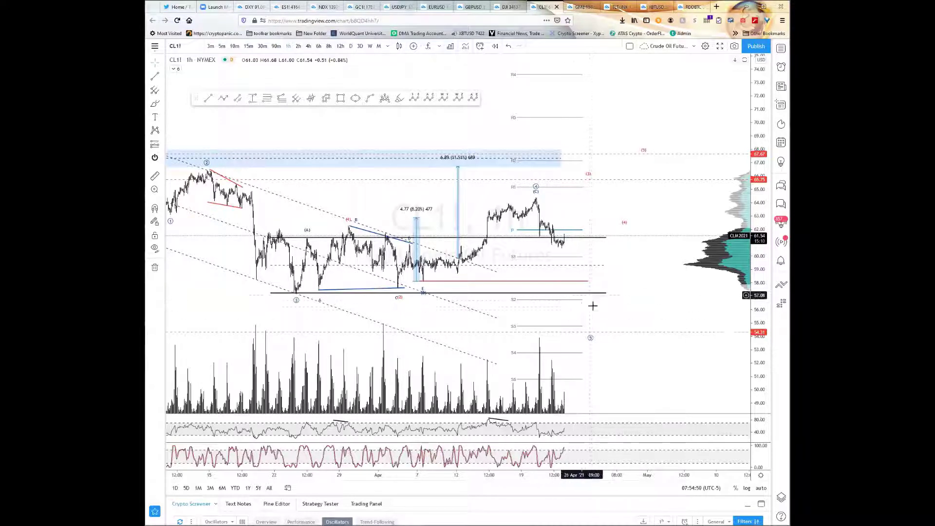
Zoom out briefly, then zoom in on late March through late April on CL1!
{"action": "scroll", "coordinate": [609, 298], "scroll_direction": "down", "scroll_amount": 1}
{"action": "scroll", "coordinate": [616, 299], "scroll_direction": "down", "scroll_amount": 1}
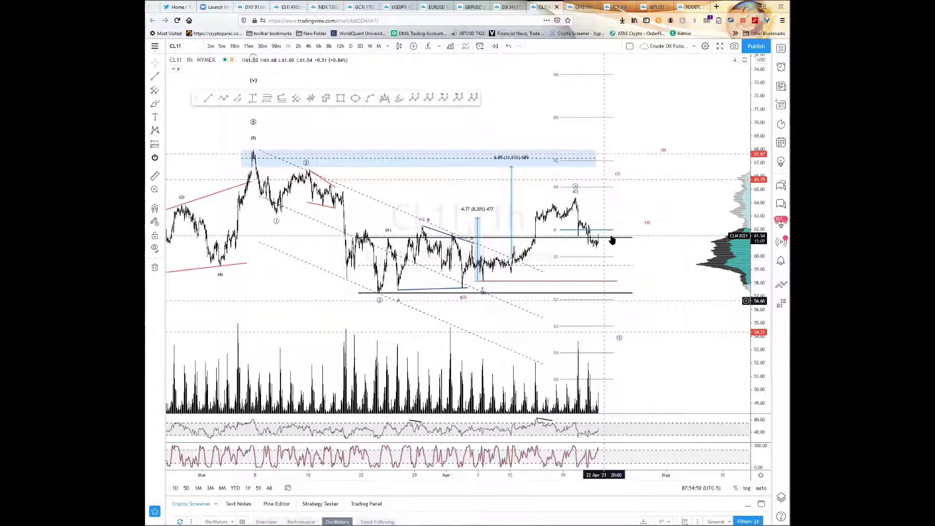
{"action": "scroll", "coordinate": [616, 301], "scroll_direction": "down", "scroll_amount": 1}
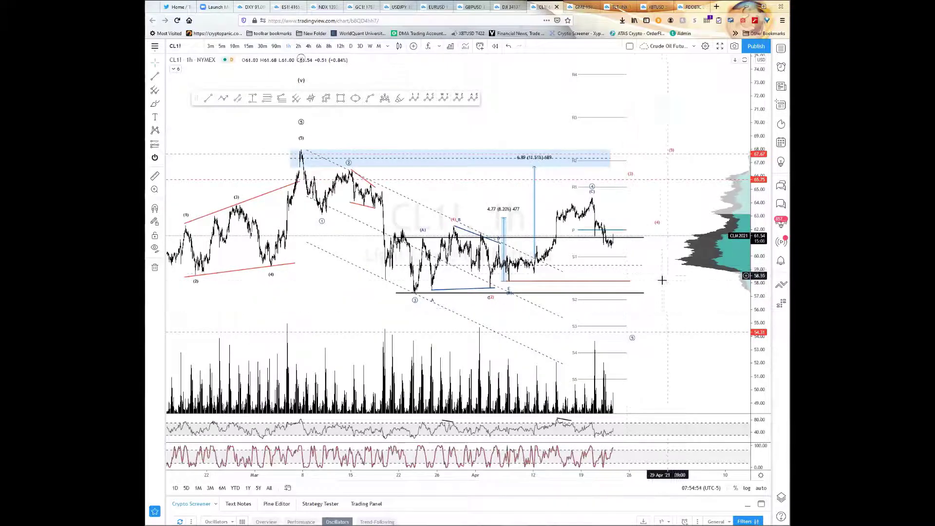
{"action": "scroll", "coordinate": [662, 285], "scroll_direction": "up", "scroll_amount": 1}
{"action": "scroll", "coordinate": [592, 286], "scroll_direction": "up", "scroll_amount": 2}
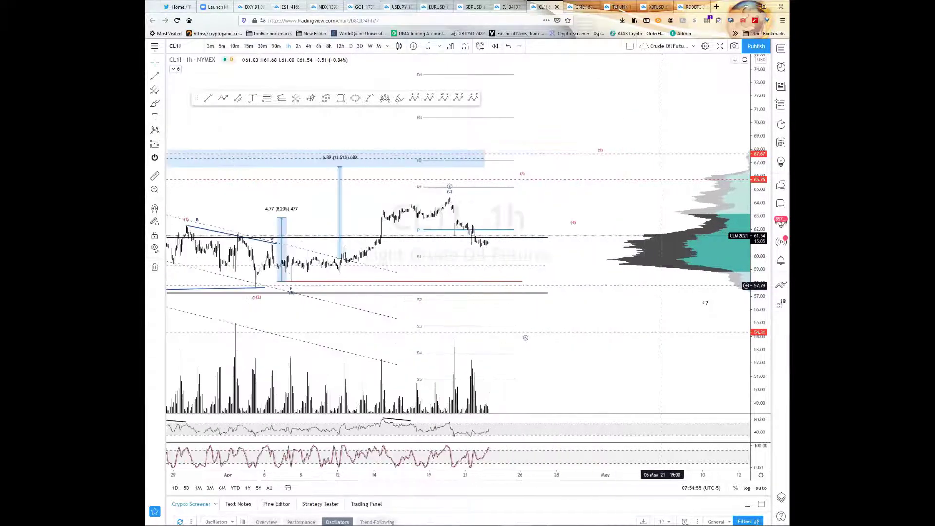
{"action": "scroll", "coordinate": [693, 301], "scroll_direction": "up", "scroll_amount": 2}
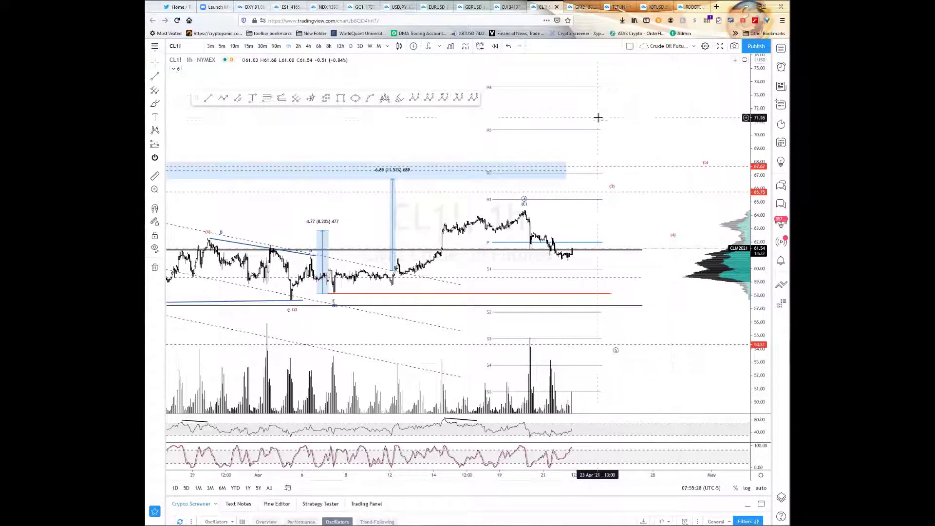
Shift the CL1! chart to earlier bars and zoom out back to early March
{"action": "left_click_drag", "start_coordinate": [625, 113], "coordinate": [656, 102]}
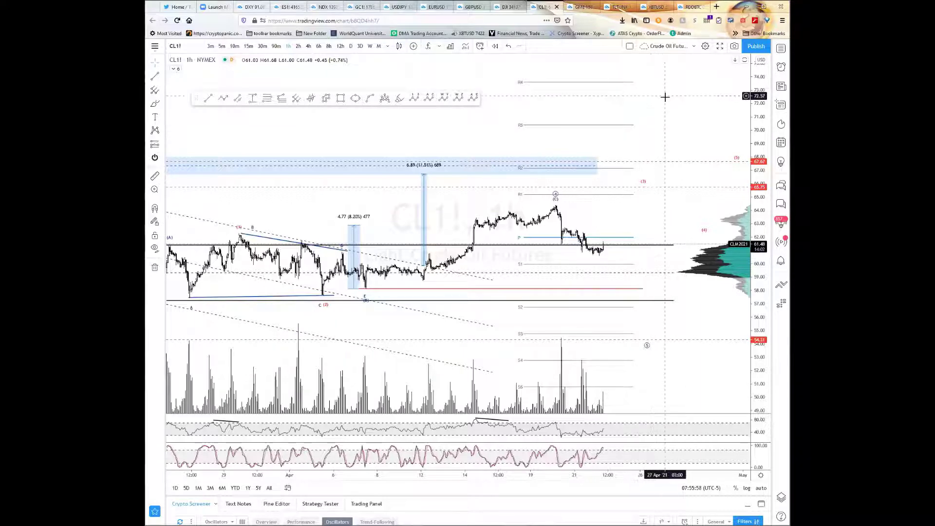
{"action": "scroll", "coordinate": [665, 99], "scroll_direction": "down", "scroll_amount": 5}
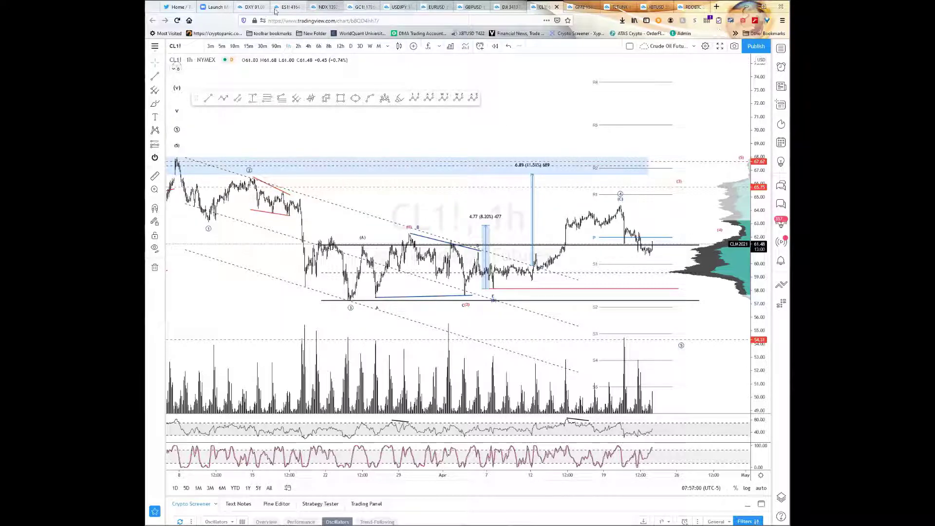
Navigate the tab to howtotradetowin.com, confirming Leave Page on the second attempt
{"action": "left_click", "coordinate": [407, 20]}
{"action": "type", "text": "howtotradetowin.com/"}
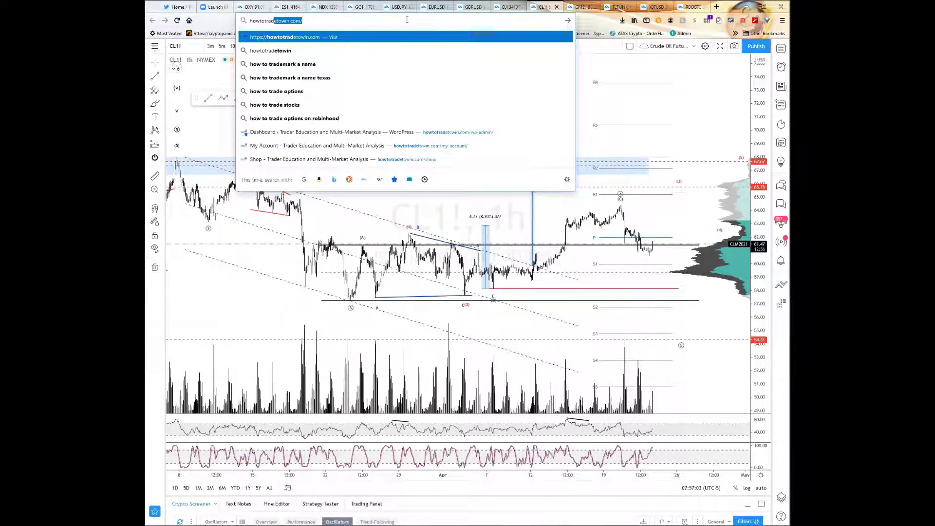
{"action": "key", "text": "Return"}
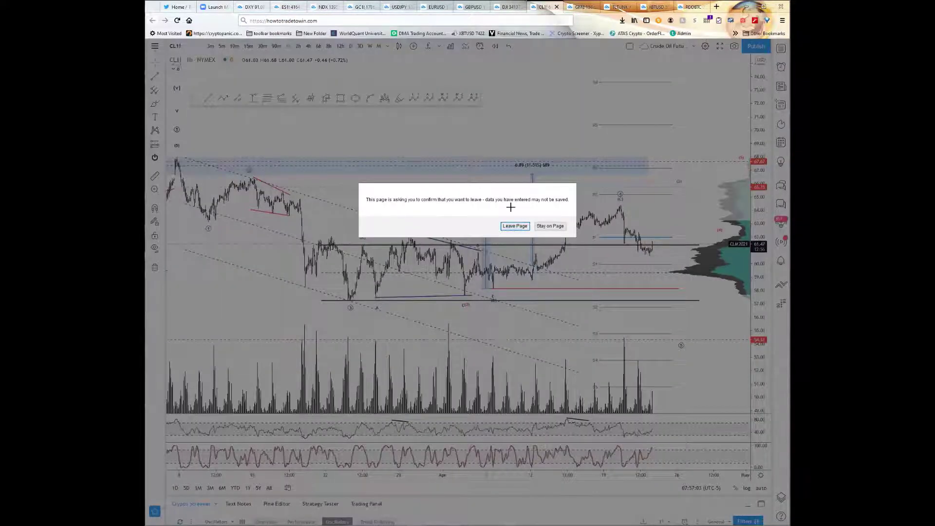
{"action": "key", "text": "Escape"}
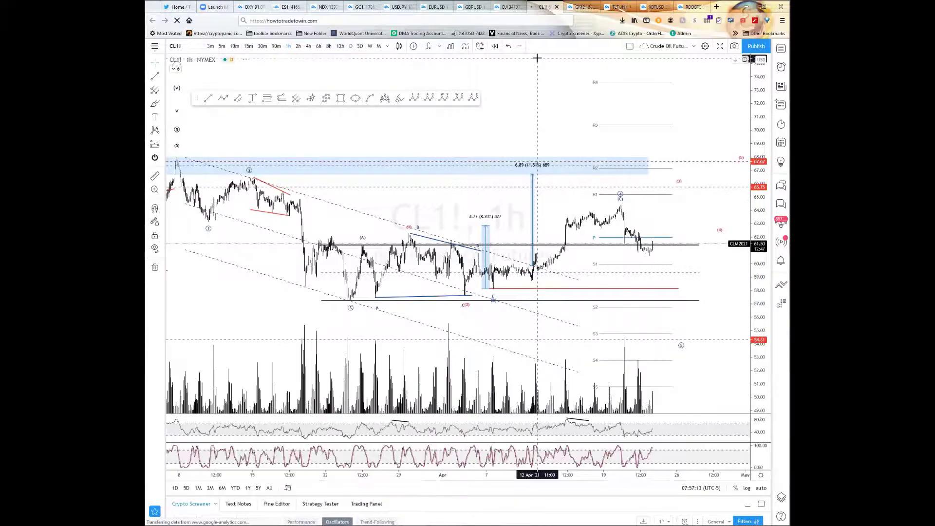
{"action": "left_click", "coordinate": [393, 20]}
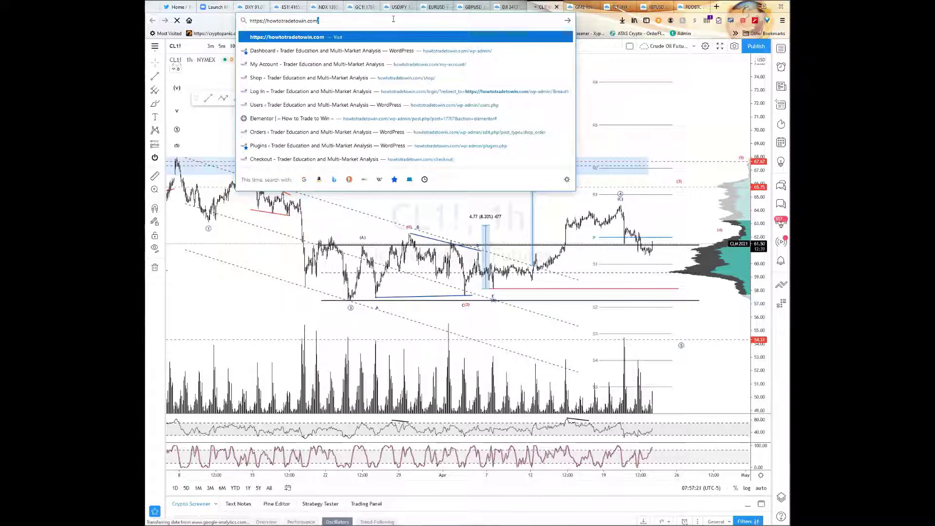
{"action": "key", "text": "Return"}
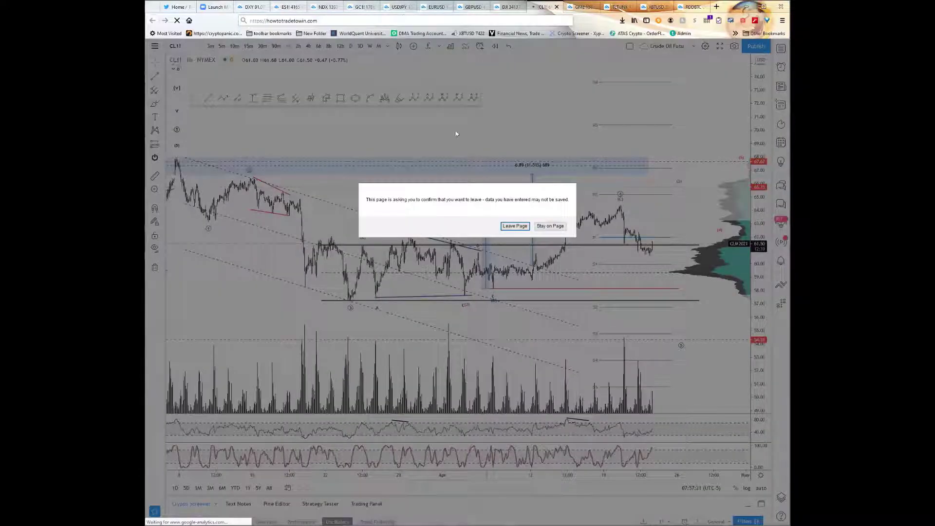
{"action": "left_click", "coordinate": [515, 225]}
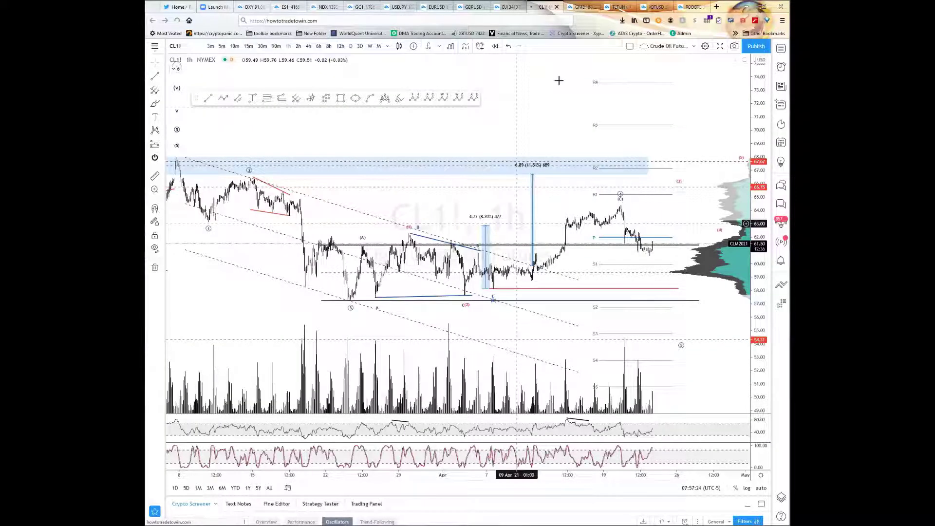